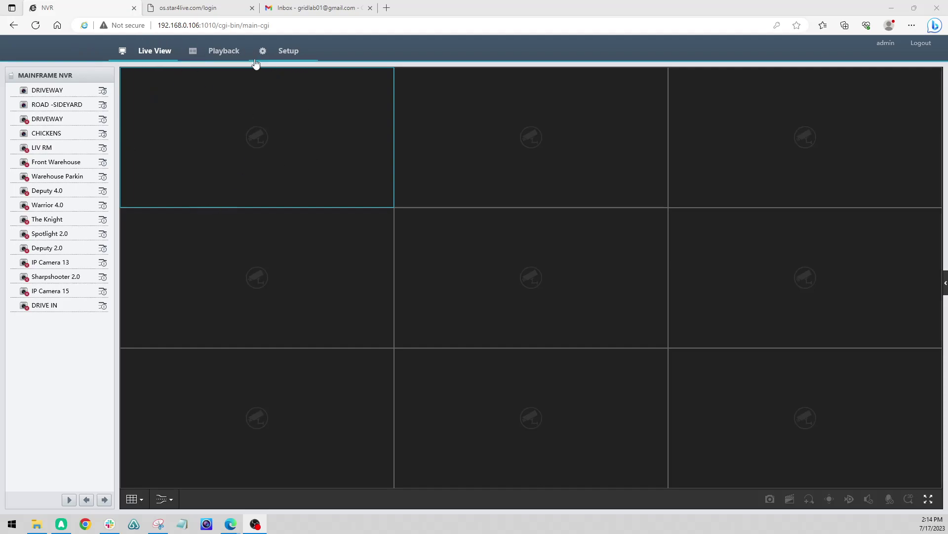
Select the NVR's IP and port, then show the network settings screenshot with IPv4 206.2.2.62
left_click_drag(160, 26, 217, 31)
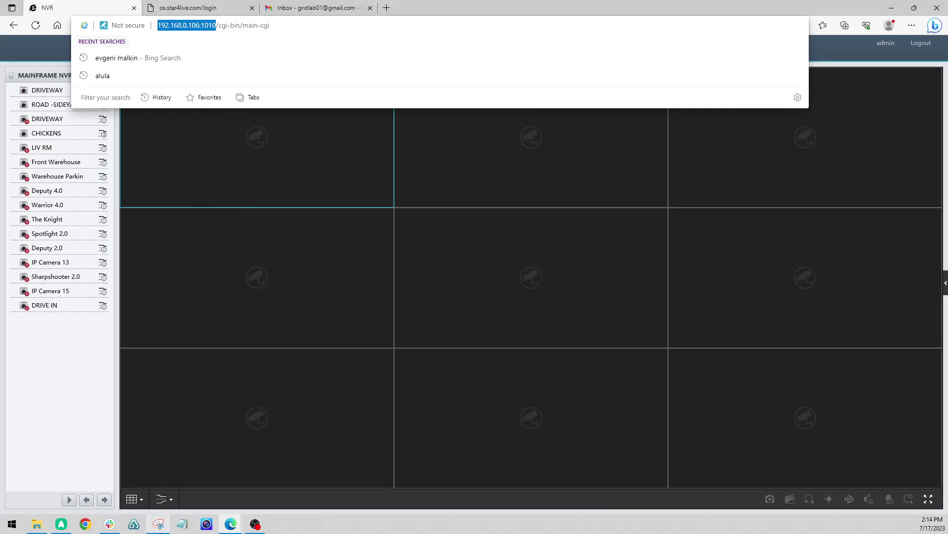
left_click(158, 524)
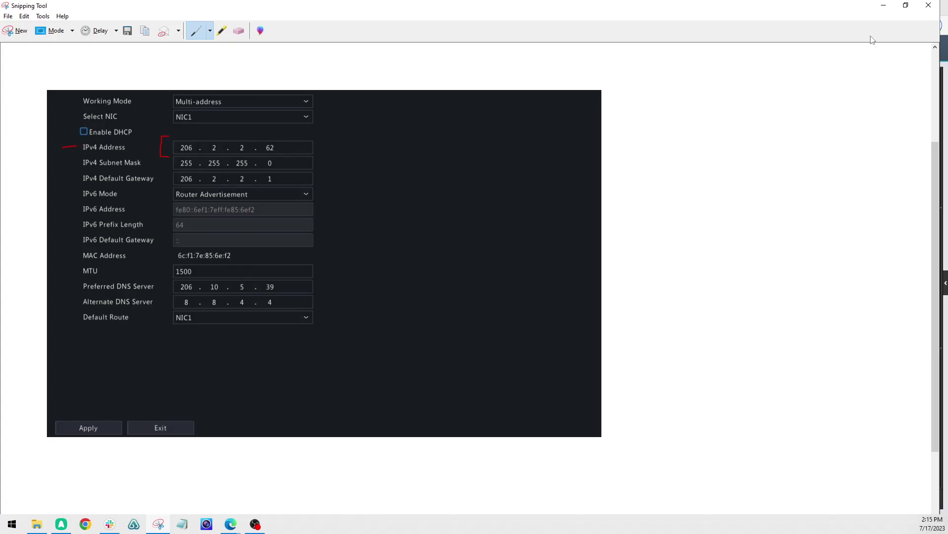
Return to the NVR interface and go to Setup > Network > P2P
left_click(883, 5)
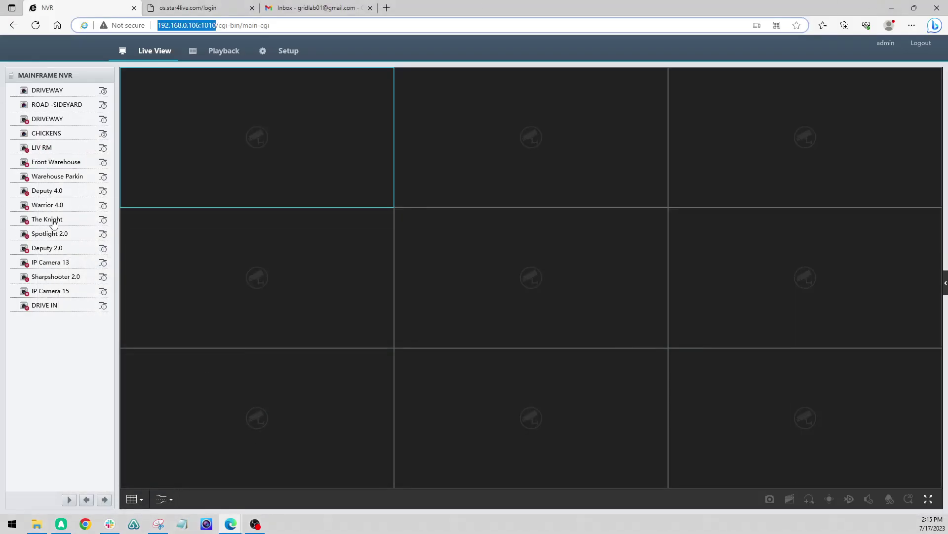
left_click(283, 53)
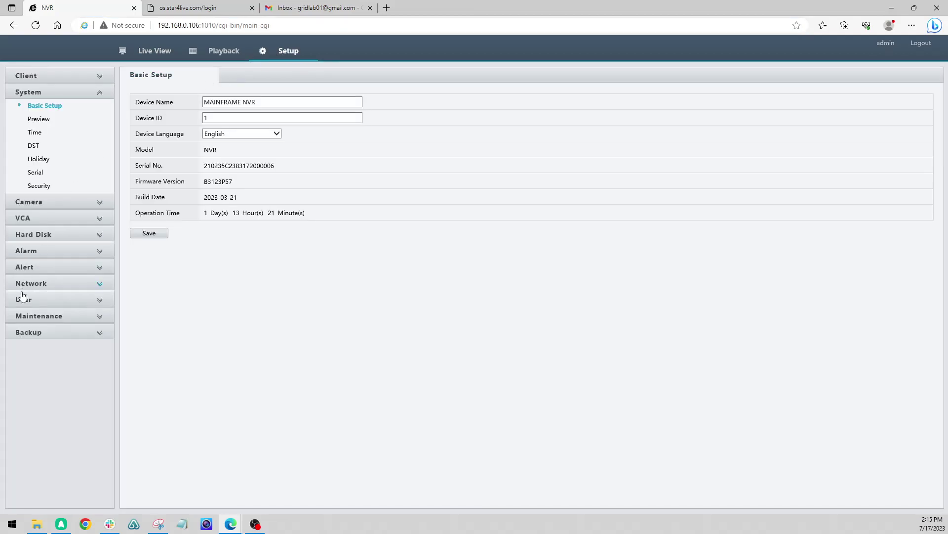
left_click(36, 284)
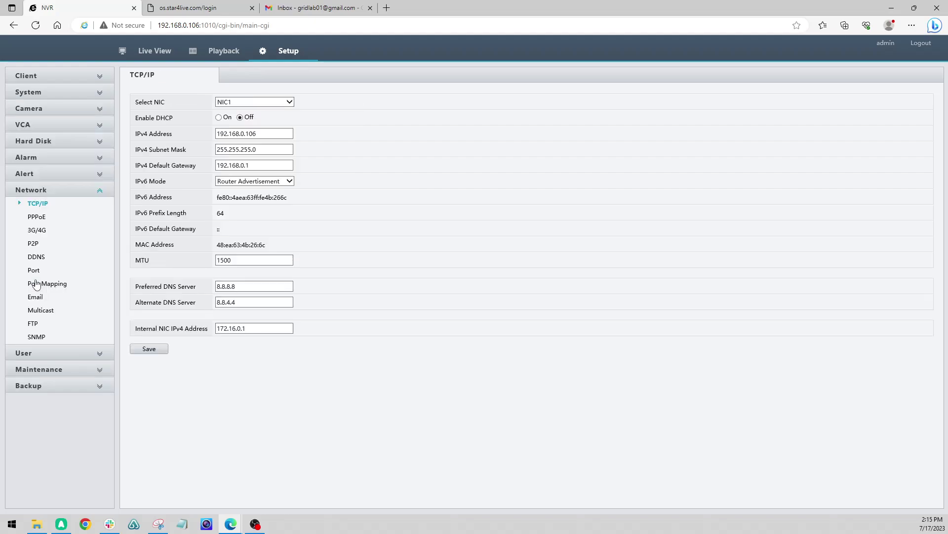
left_click(34, 244)
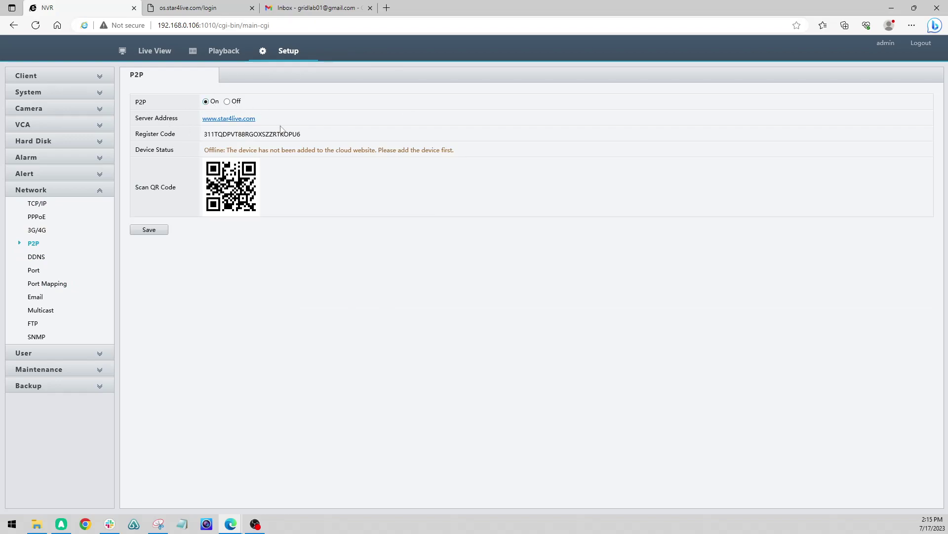
Highlight the P2P register code and the offline device status message
left_click_drag(305, 140, 395, 146)
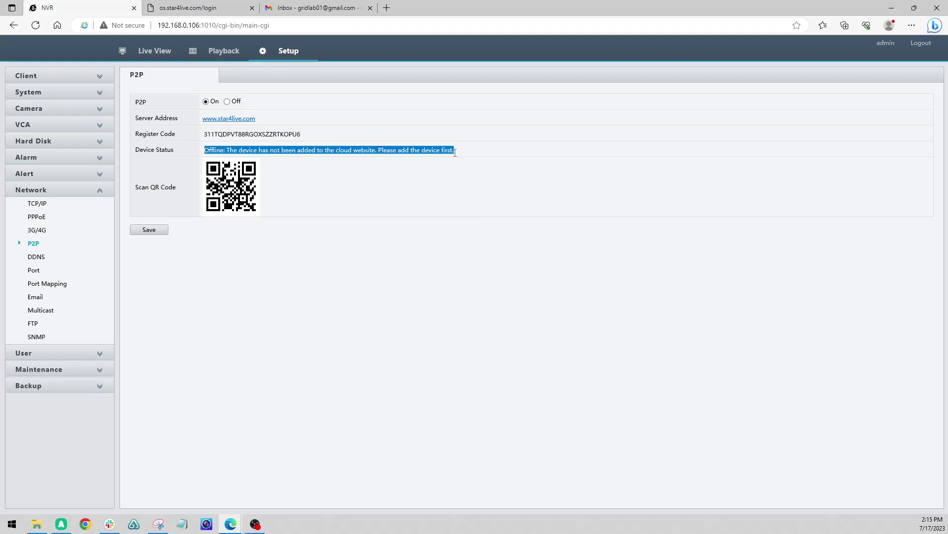
left_click_drag(455, 152, 269, 151)
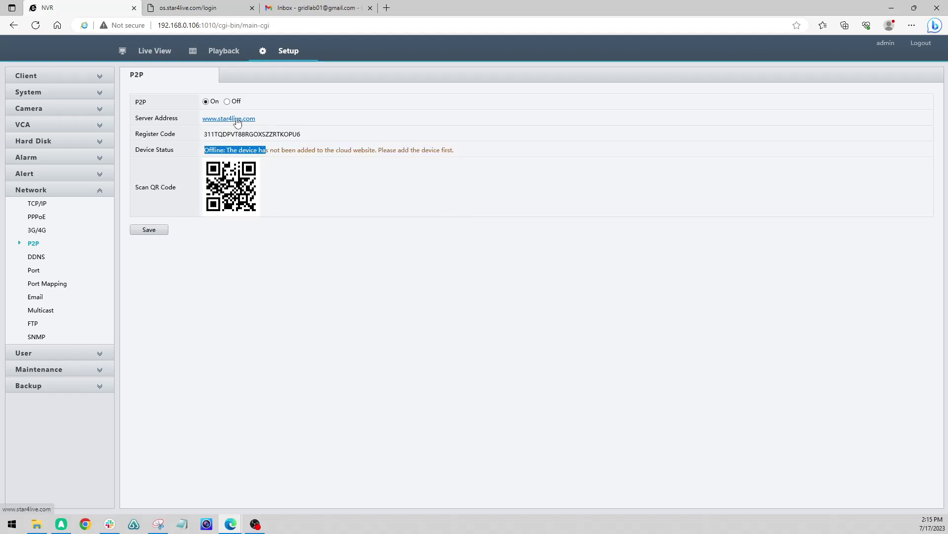
left_click(313, 117)
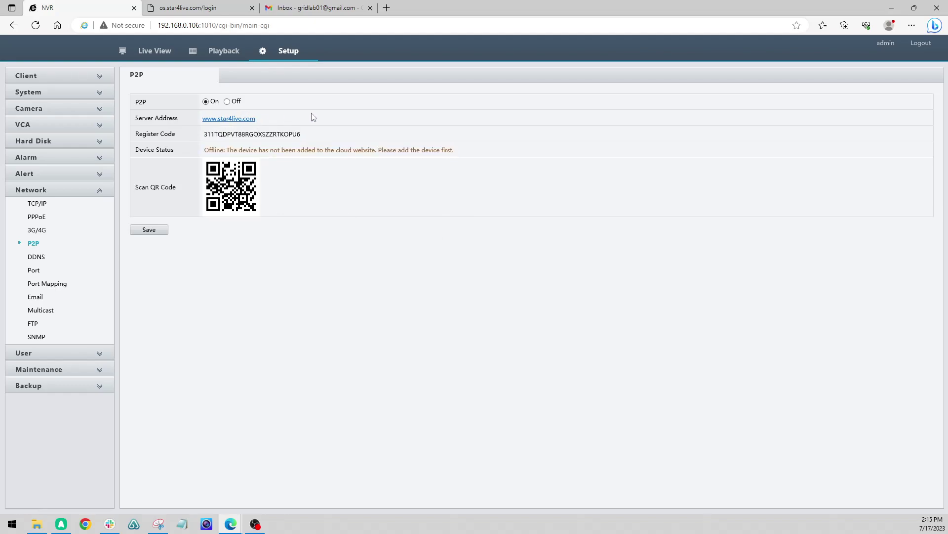
Start a Star4Live sign-up, filling in the saved email and pasting the username
left_click(207, 9)
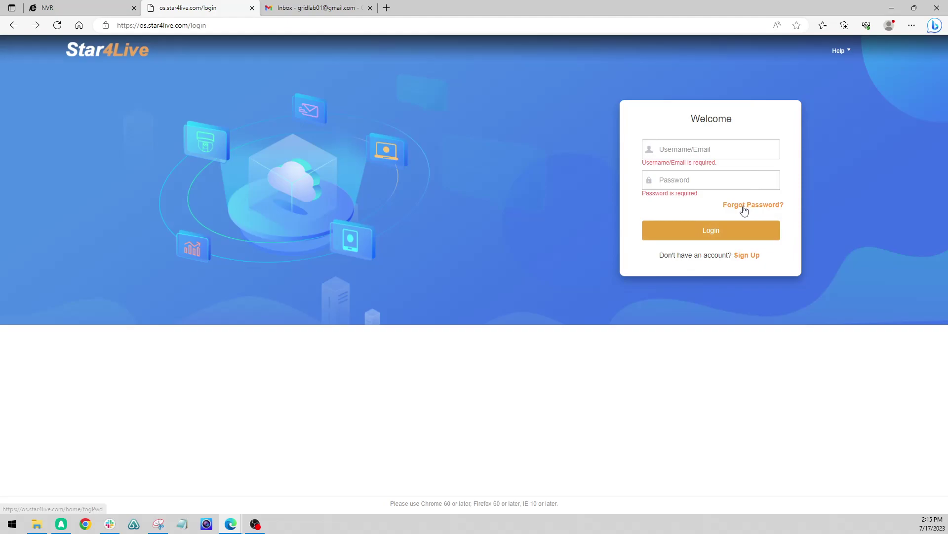
left_click(748, 257)
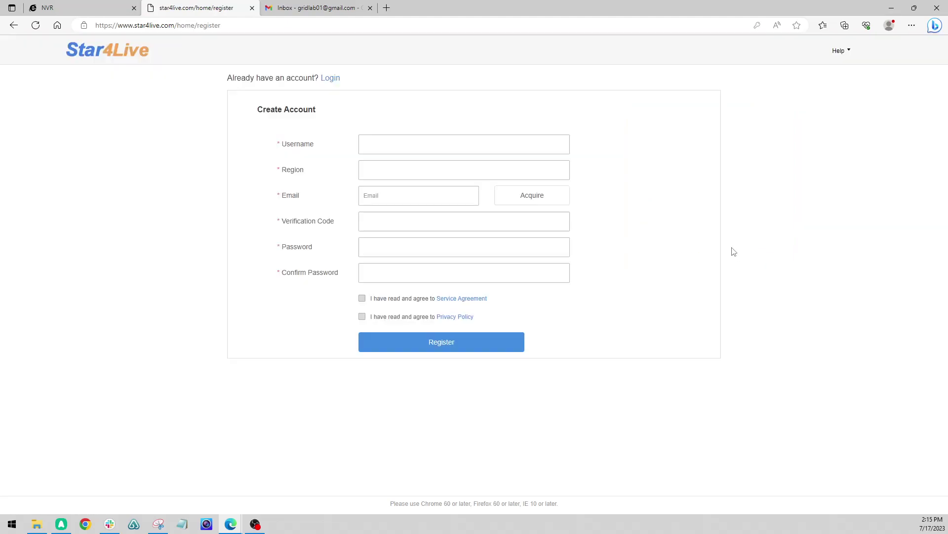
left_click(386, 194)
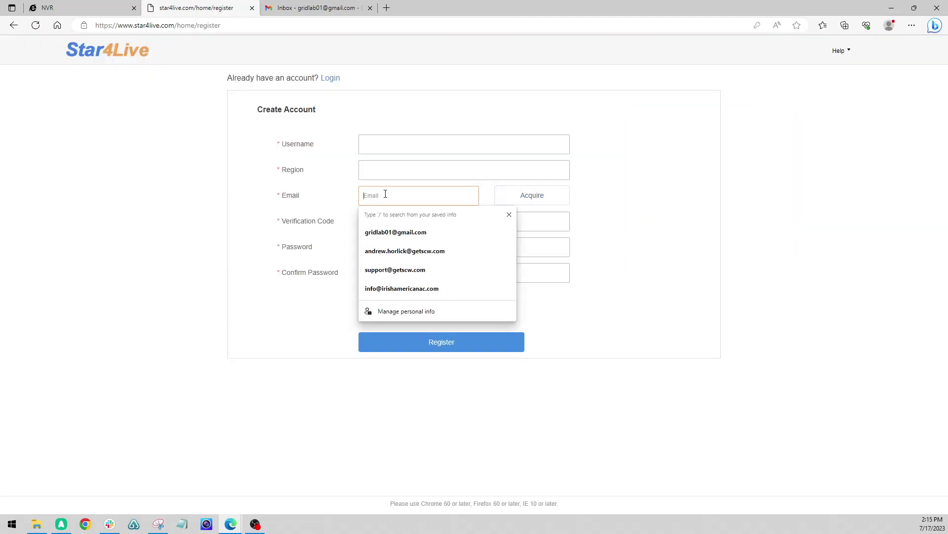
key("Down")
key("Return")
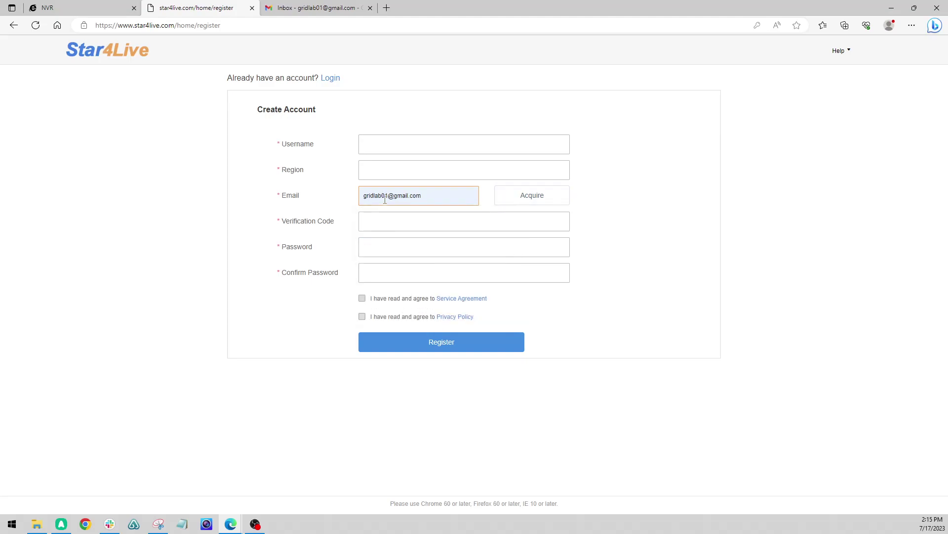
left_click_drag(389, 196, 359, 202)
key("ctrl+c")
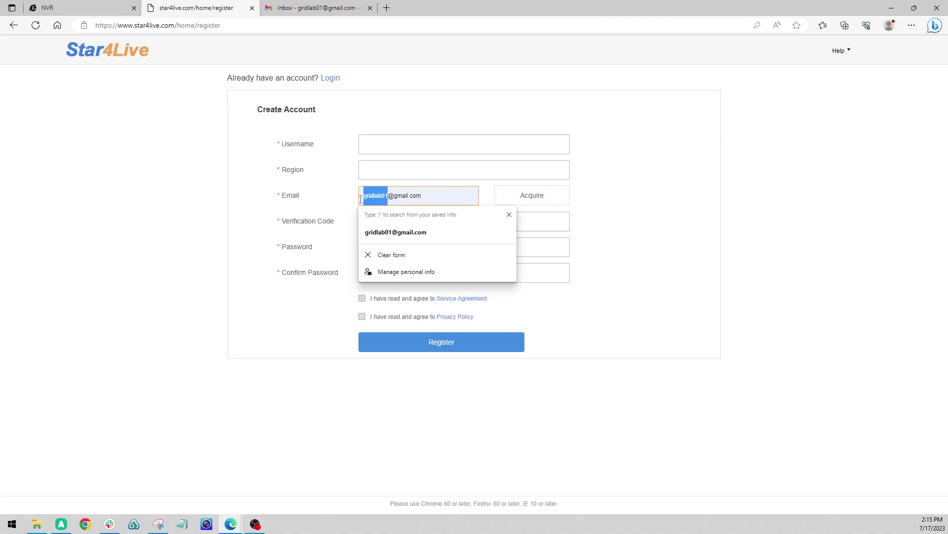
left_click(399, 146)
key("ctrl+v")
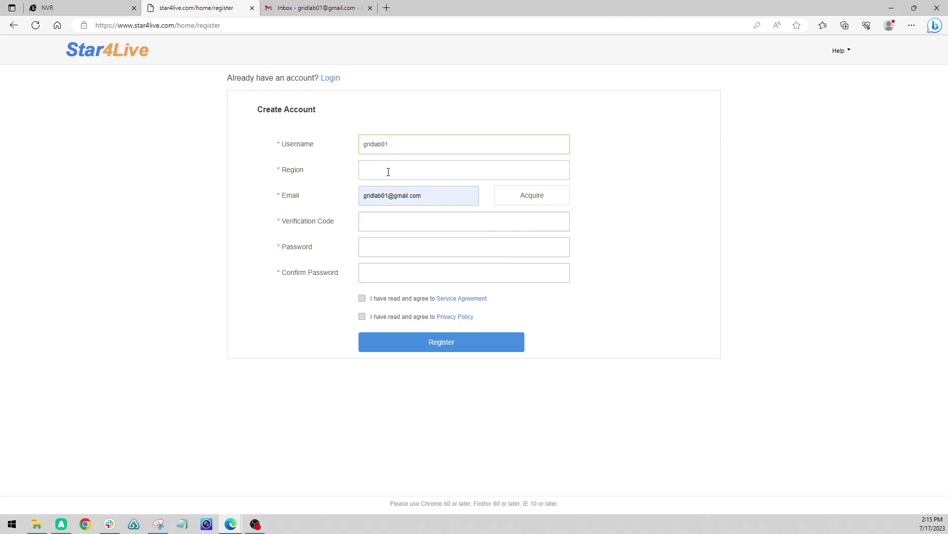
Set the region to America > United States and request an email verification code
left_click(384, 173)
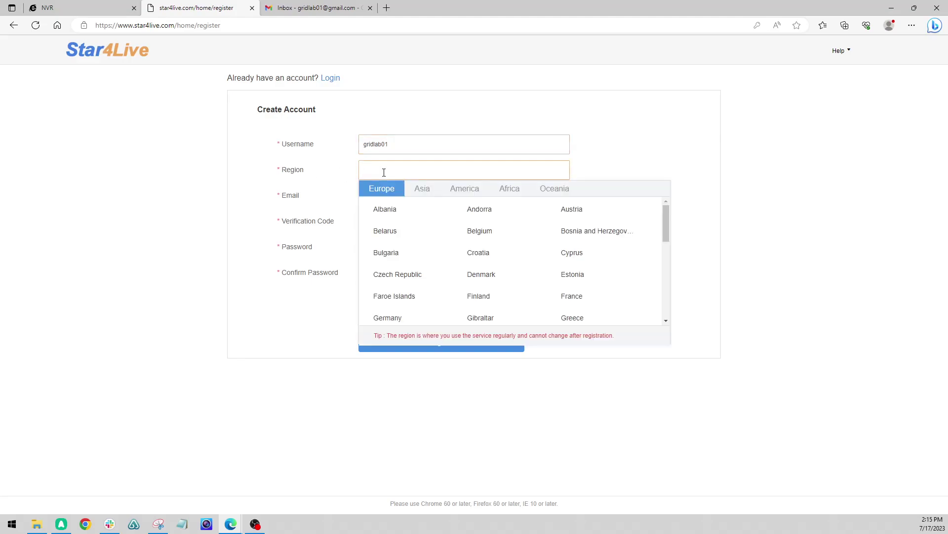
left_click(462, 192)
left_click_drag(666, 221, 666, 299)
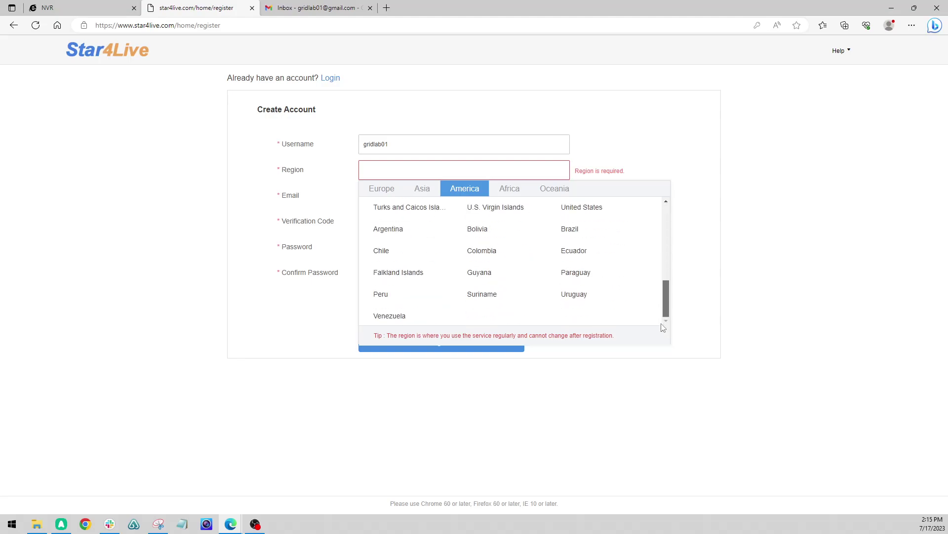
left_click(607, 214)
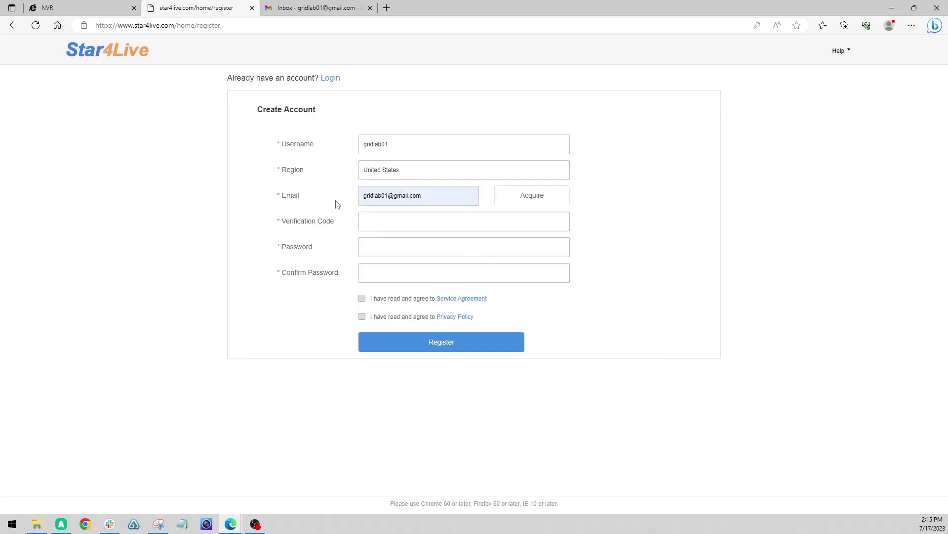
left_click(542, 199)
Find the Star4Live verification email in Gmail's Spam folder and copy its first code
left_click(312, 12)
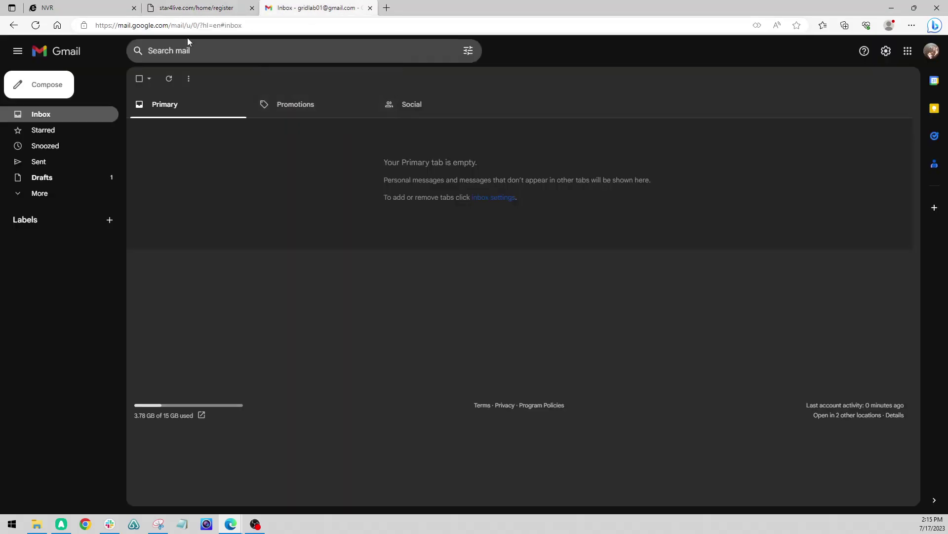
left_click(45, 133)
left_click(38, 114)
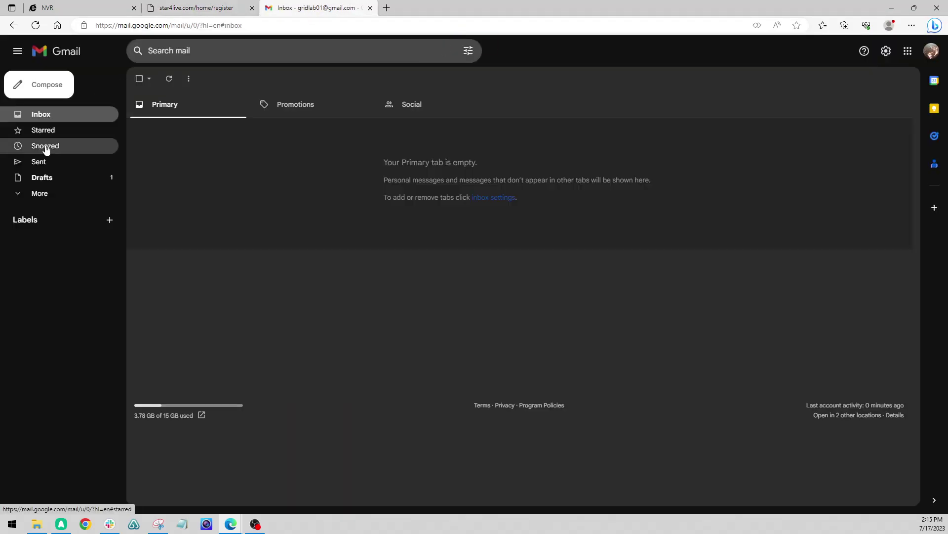
left_click(43, 194)
left_click(39, 272)
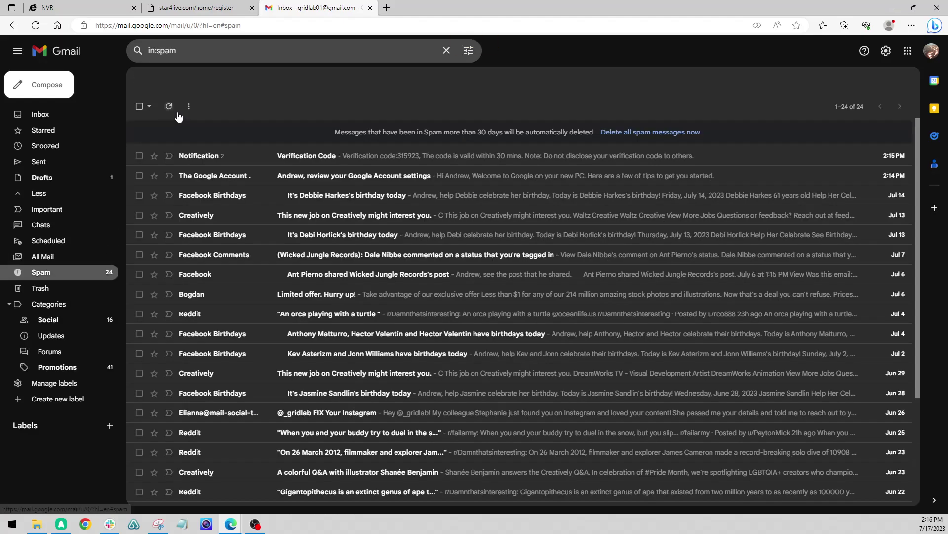
left_click(187, 156)
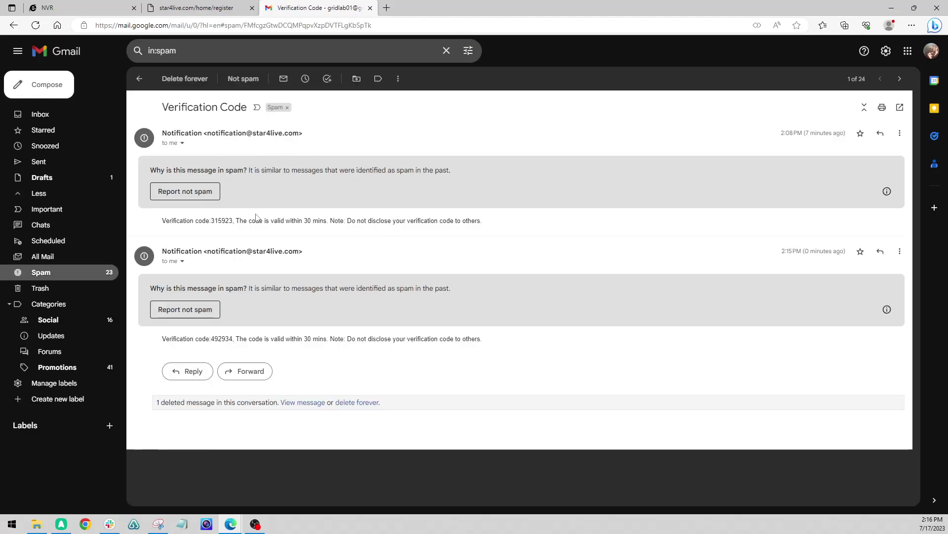
left_click_drag(232, 221, 212, 221)
key("ctrl+c")
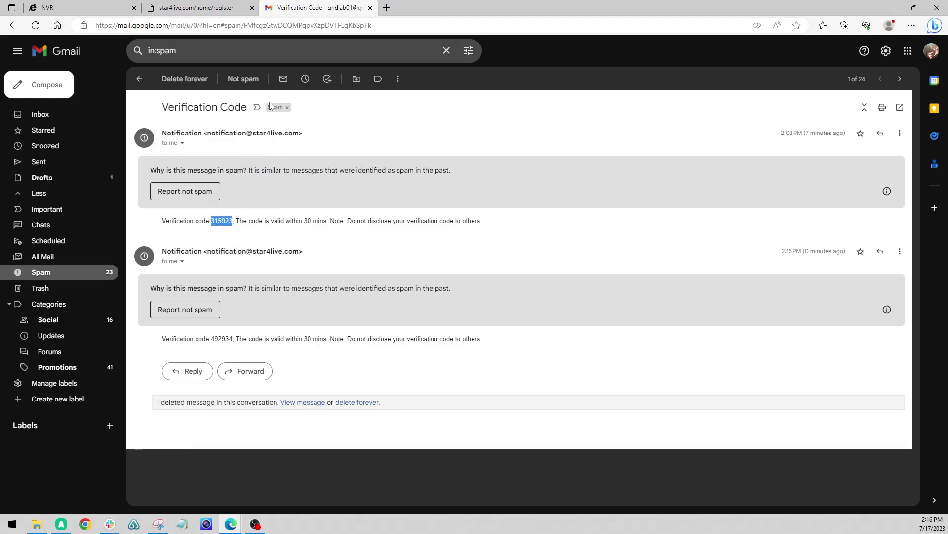
left_click(197, 8)
Fill in the verification code and password twice, accept both agreements, and submit
left_click(407, 226)
key("ctrl+v")
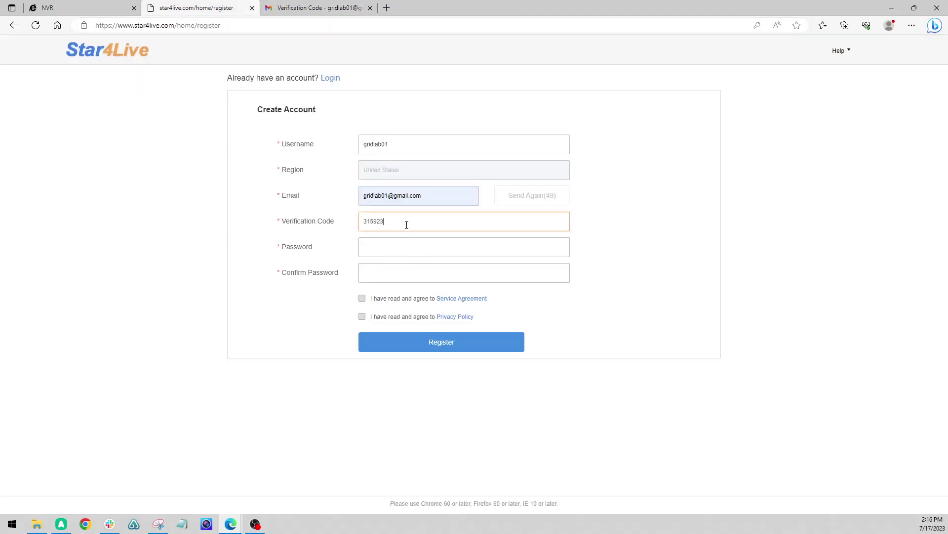
left_click(385, 247)
type("••")
key("Tab")
type("•")
left_click(363, 298)
left_click(396, 334)
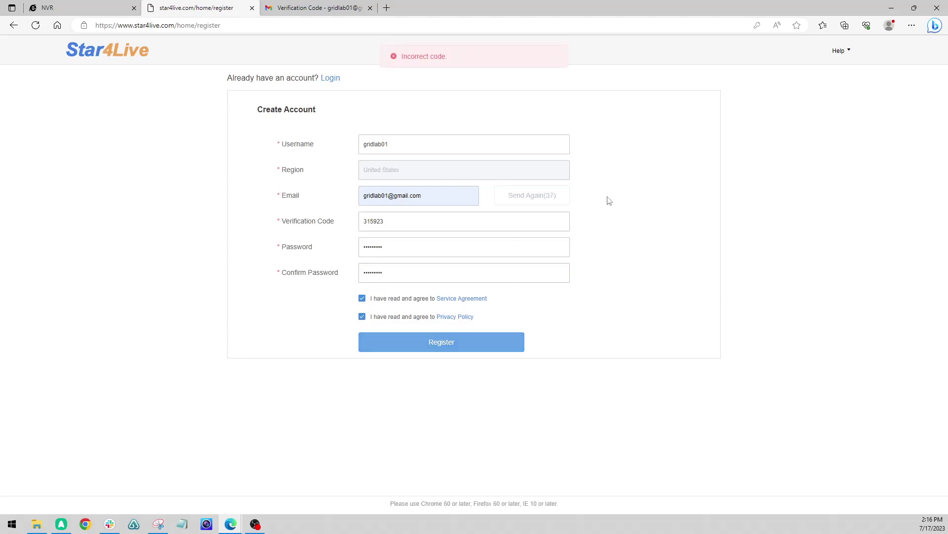
After the 'Incorrect code' rejection, copy the newer verification code from Gmail and paste it in
left_click(332, 4)
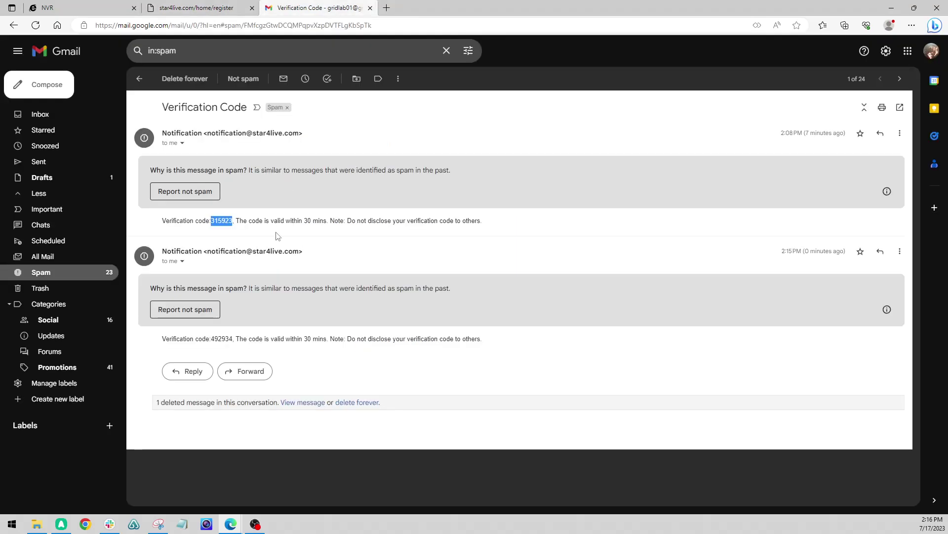
double_click(222, 338)
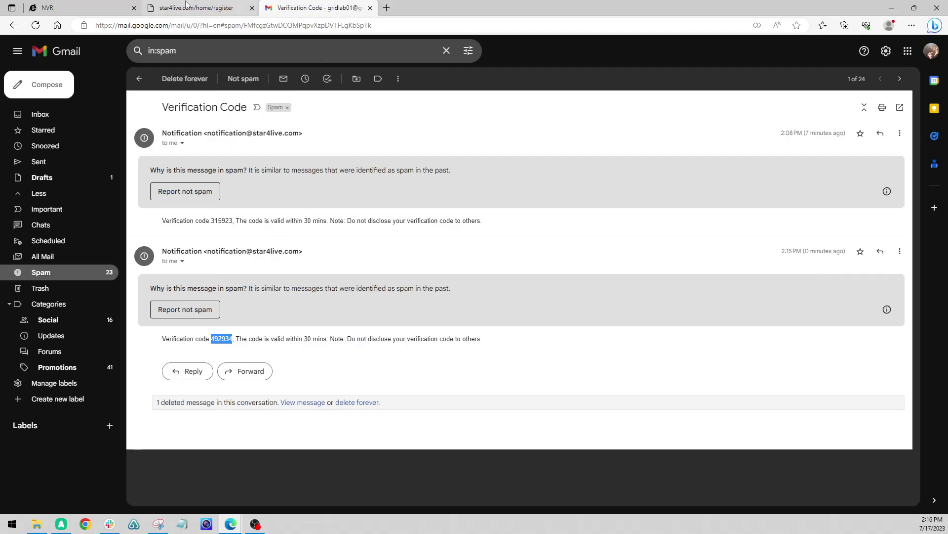
left_click(159, 4)
key("ctrl+v")
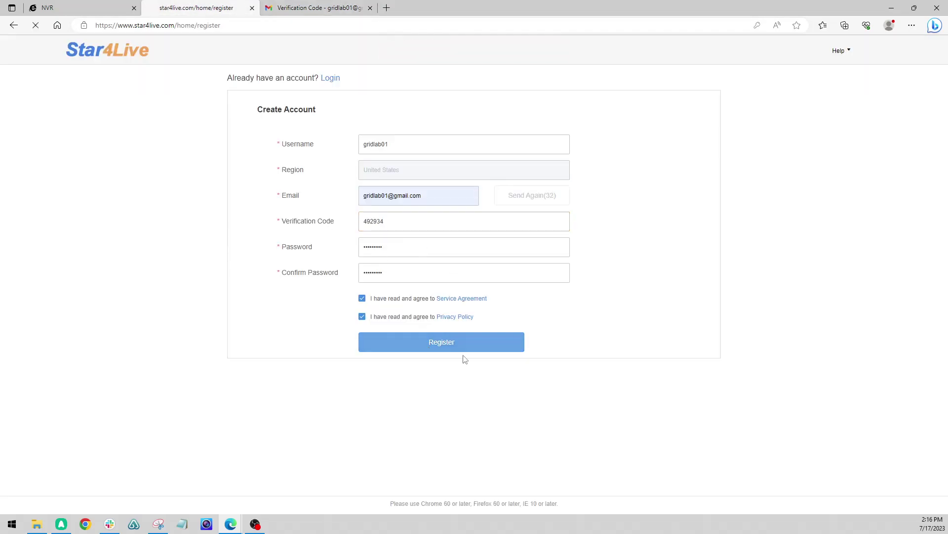
Submit the registration, then log in with the new account's email and password
left_click(428, 347)
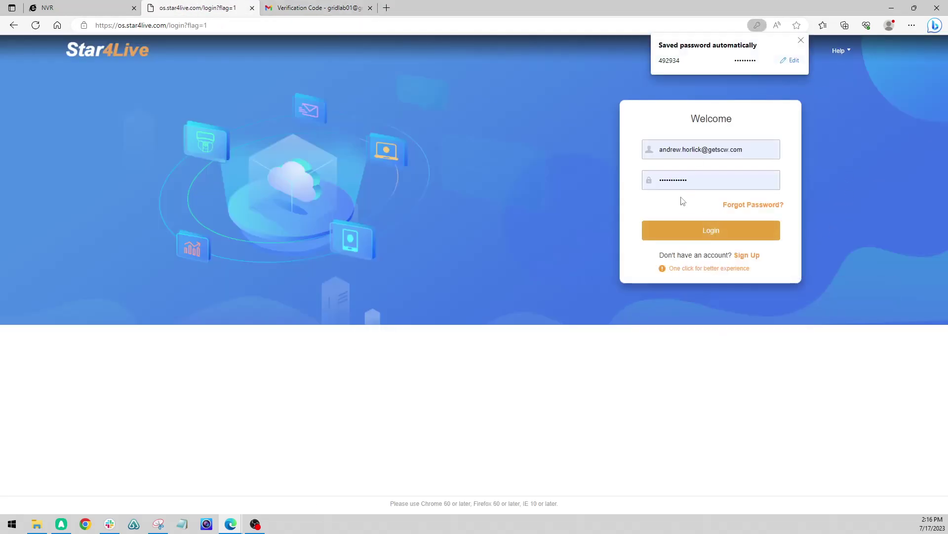
triple_click(755, 148)
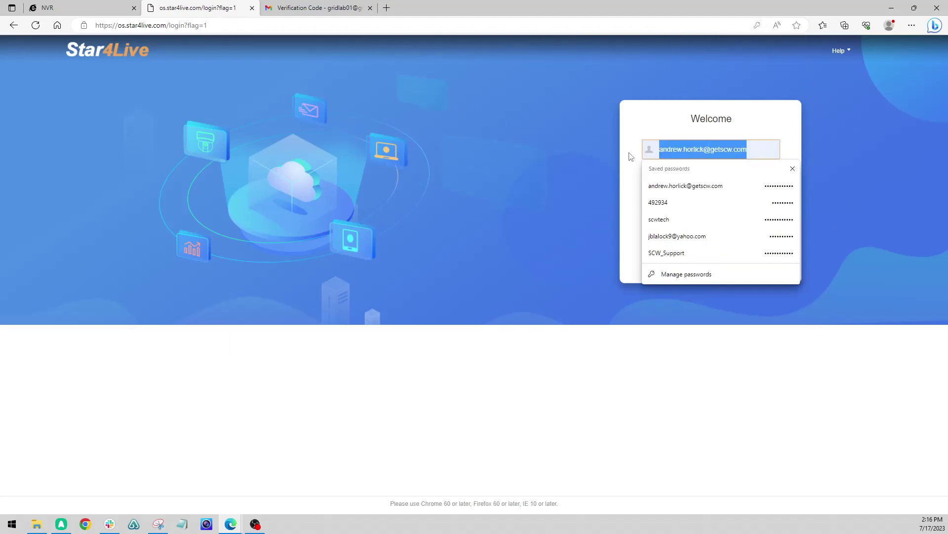
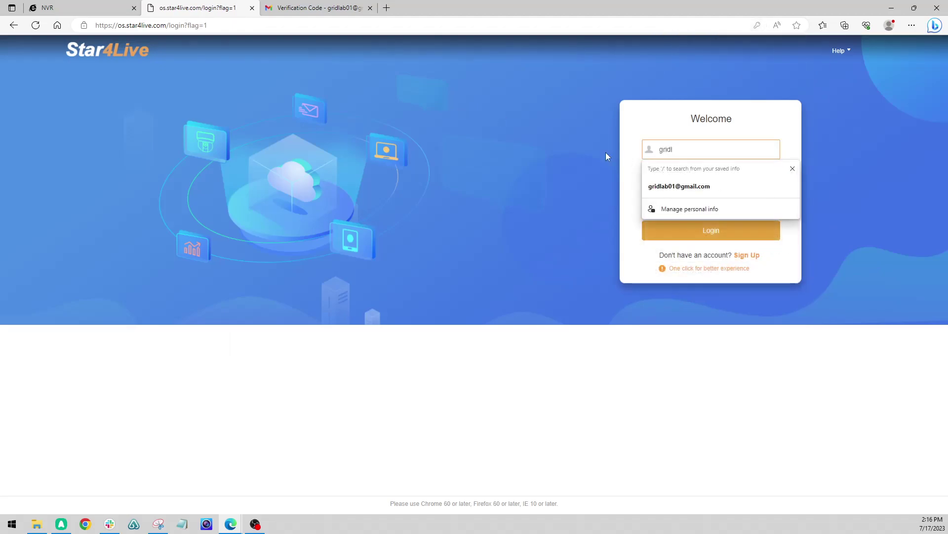
key("Tab")
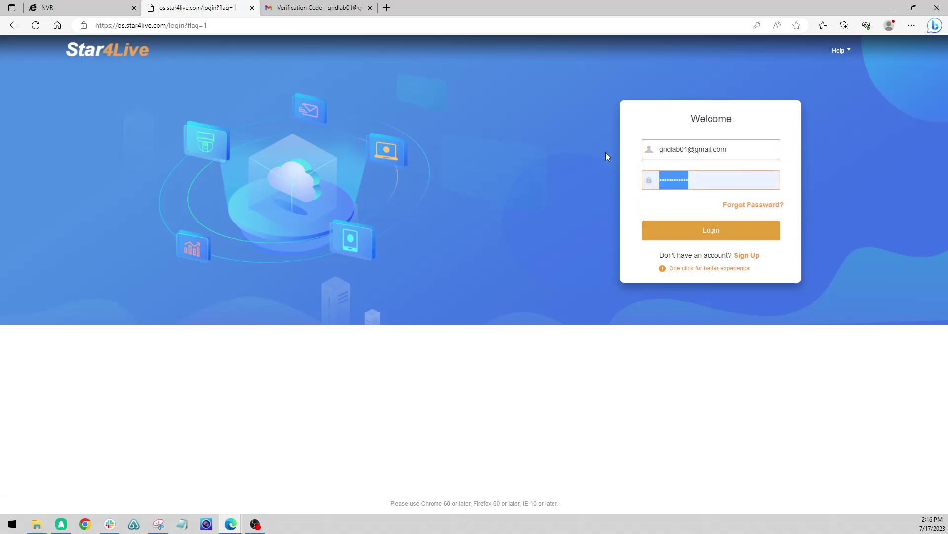
type("•••••••")
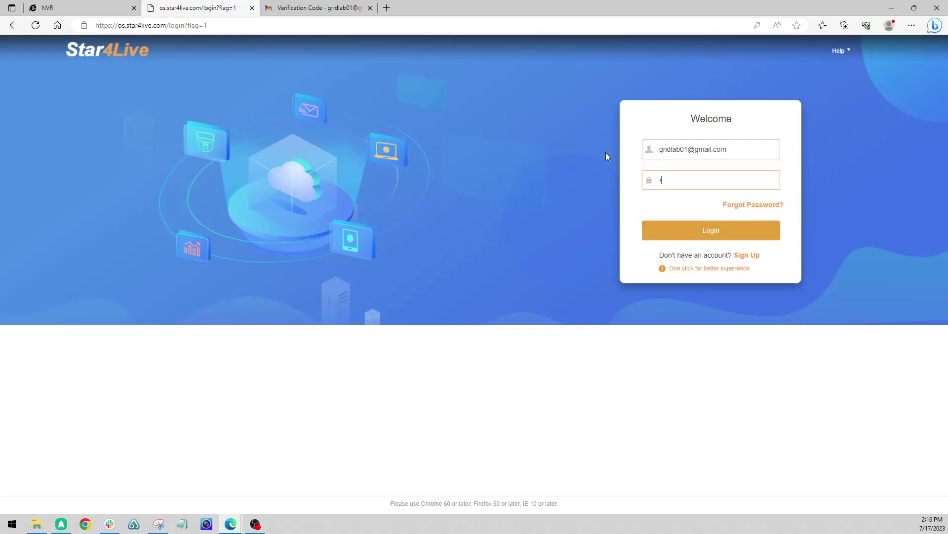
type("••")
left_click(736, 233)
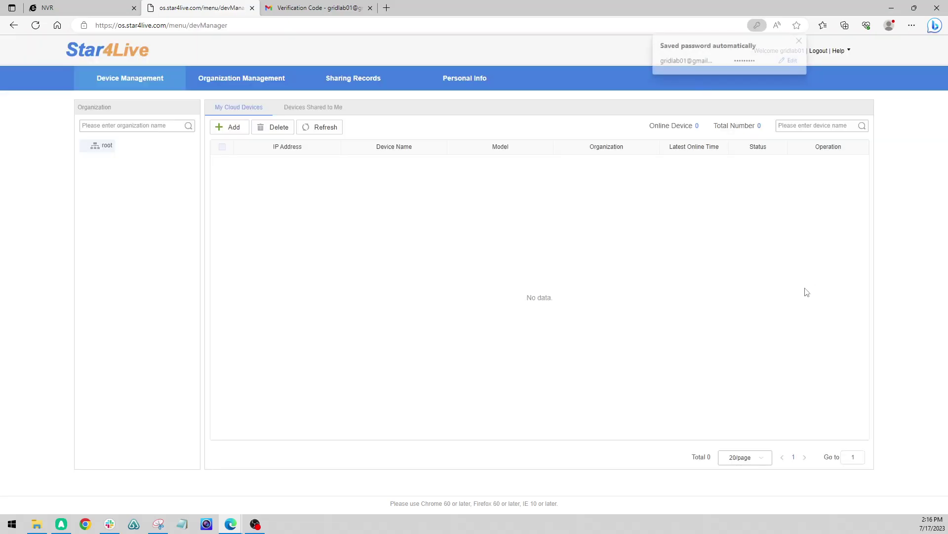
left_click(801, 40)
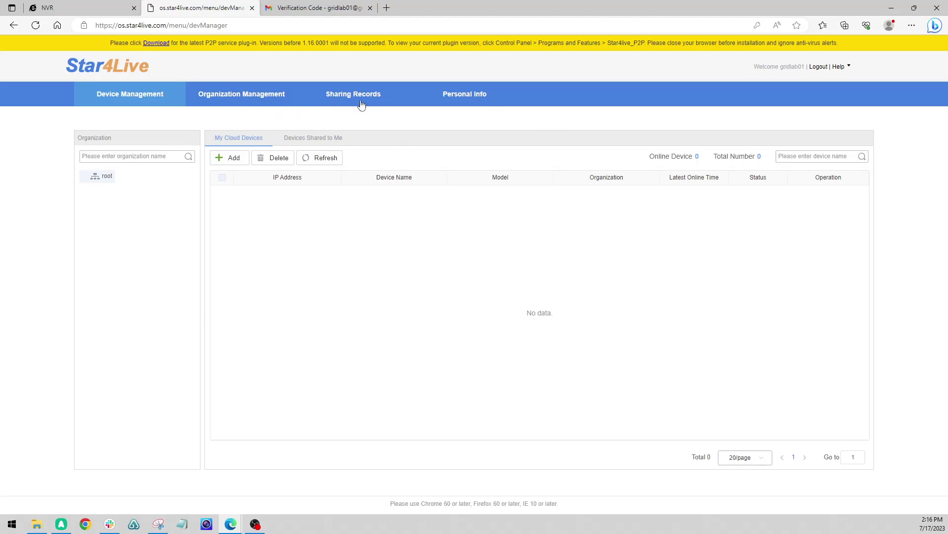
left_click(480, 98)
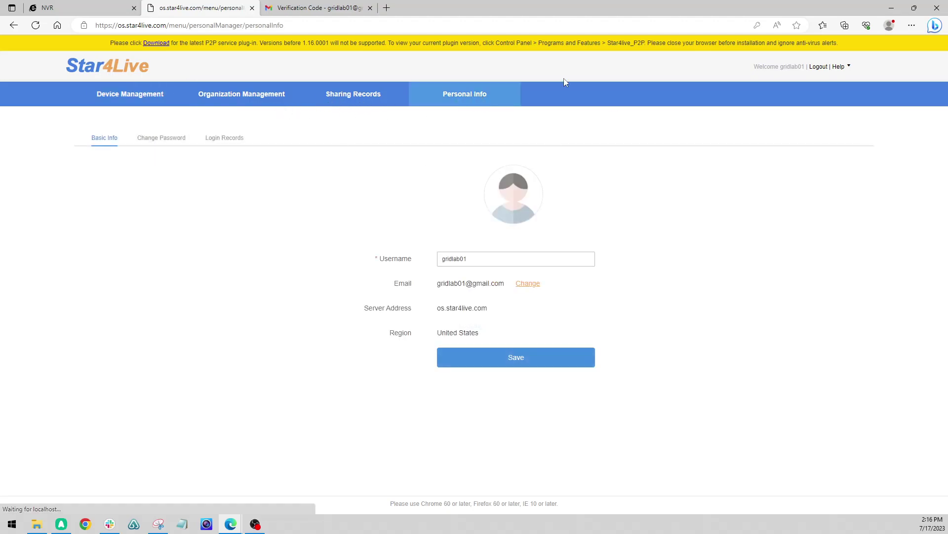
left_click(137, 97)
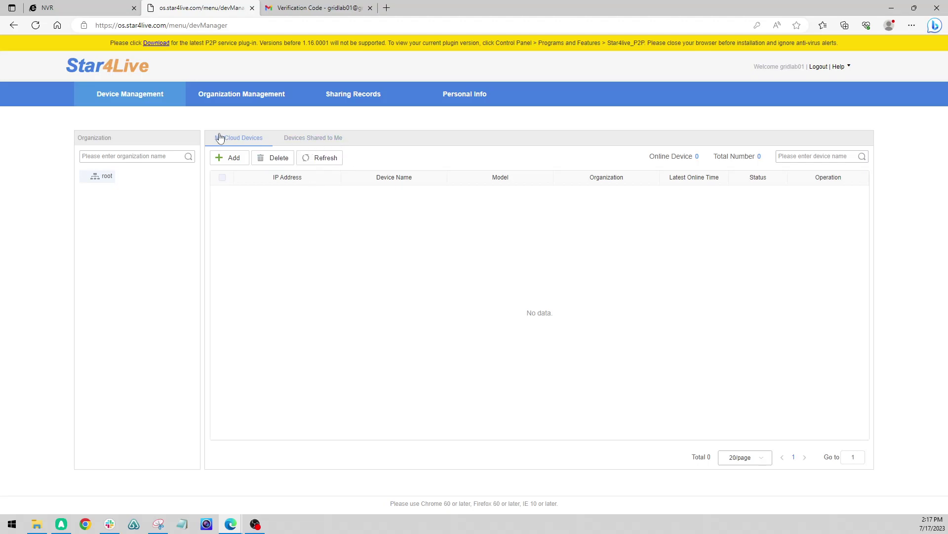
left_click(314, 140)
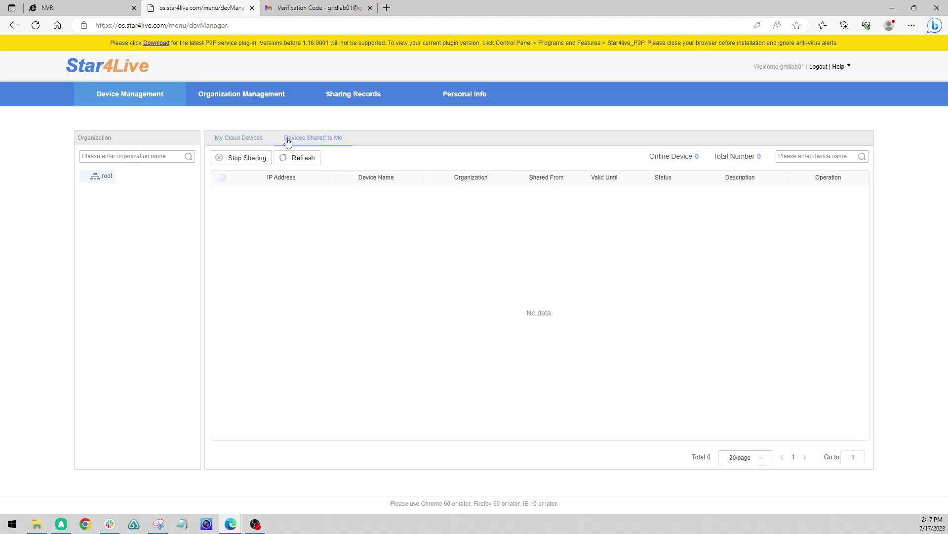
left_click(238, 139)
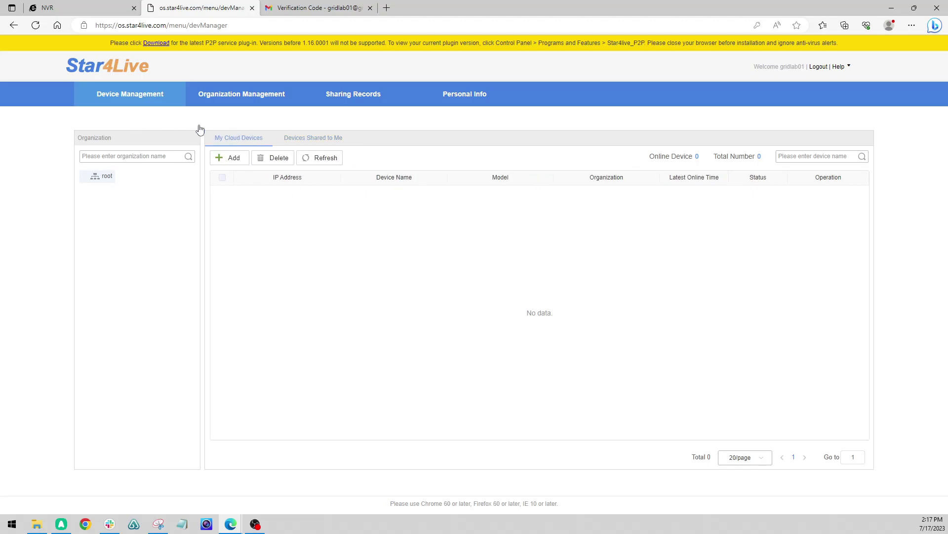
Copy the register code from the NVR's P2P page and return to the Star4Live device list
left_click(79, 10)
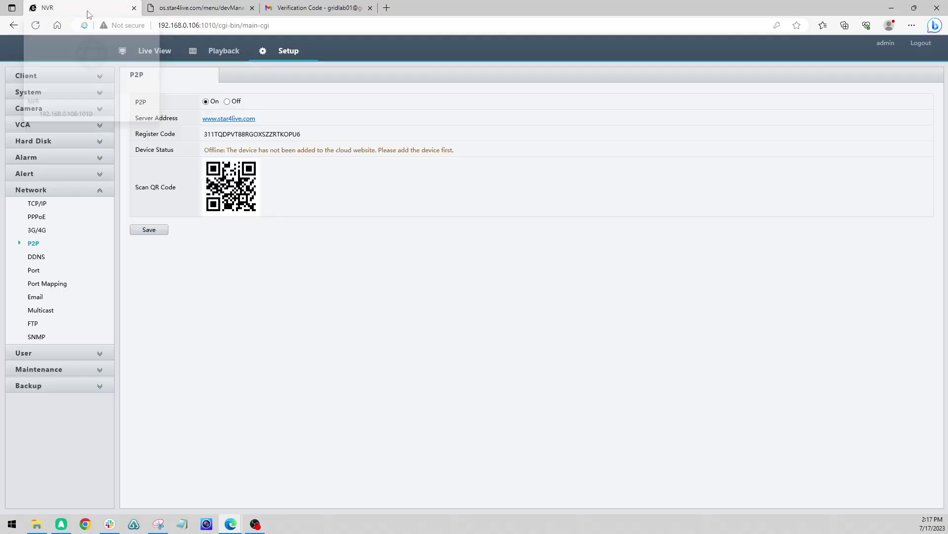
left_click_drag(303, 136, 205, 136)
right_click(211, 138)
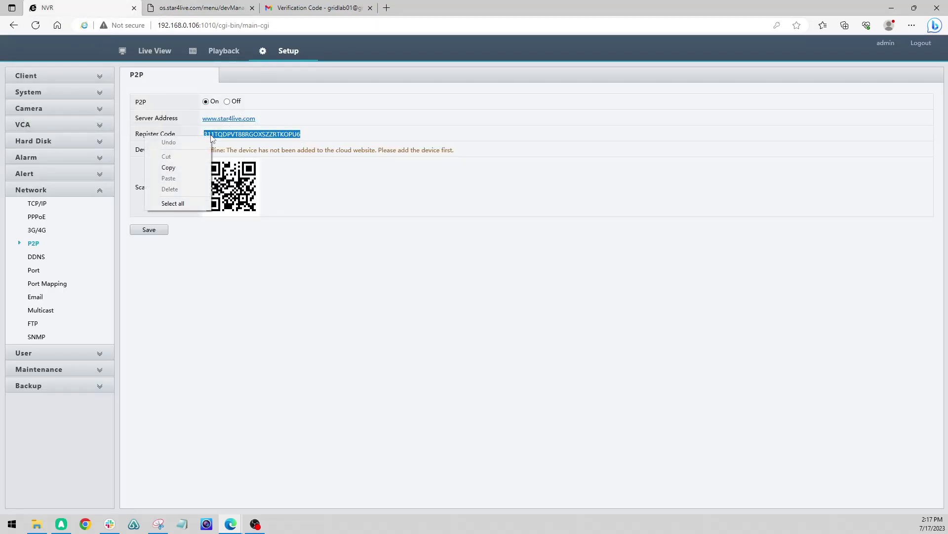
left_click(176, 167)
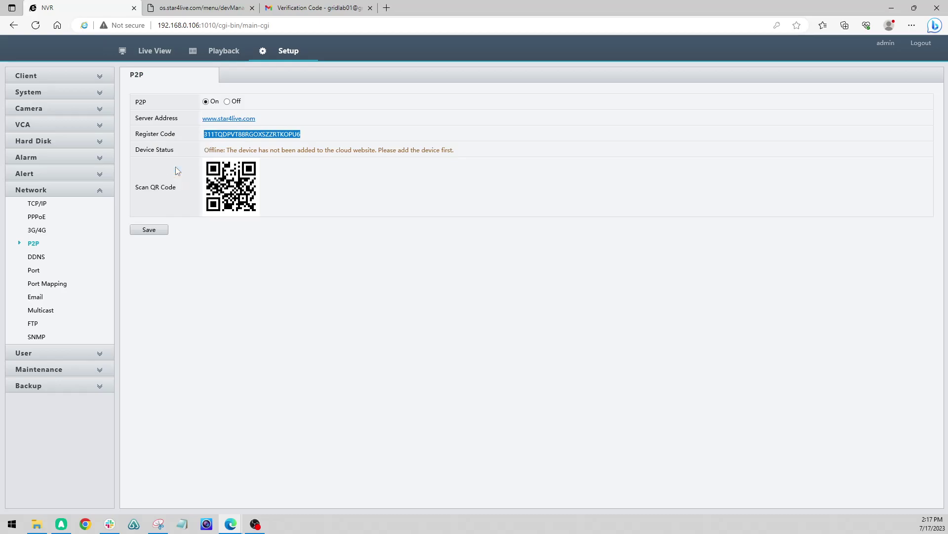
left_click(201, 10)
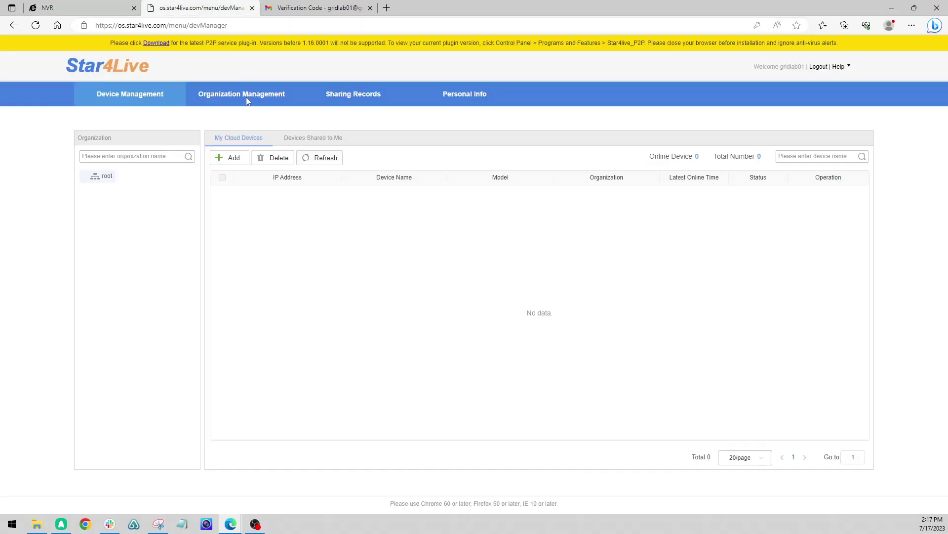
Add the NVR as a cloud device using its pasted register code, then refresh the device list
left_click(226, 161)
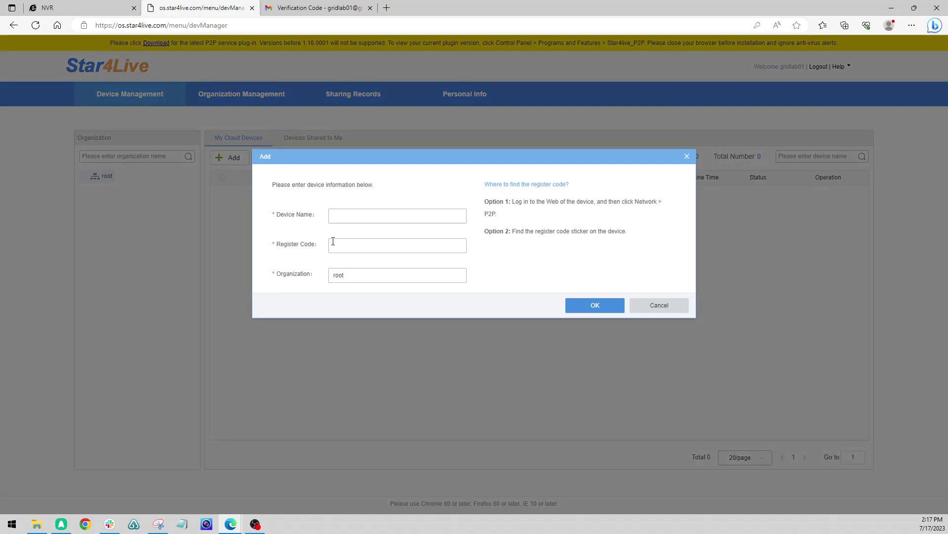
right_click(333, 241)
left_click(357, 320)
left_click(340, 212)
left_click(607, 306)
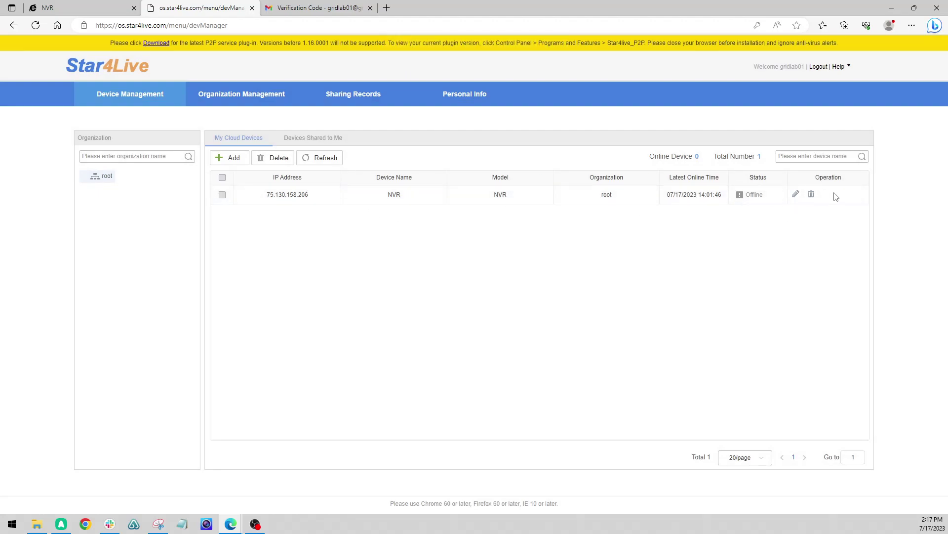
left_click(325, 163)
left_click(87, 5)
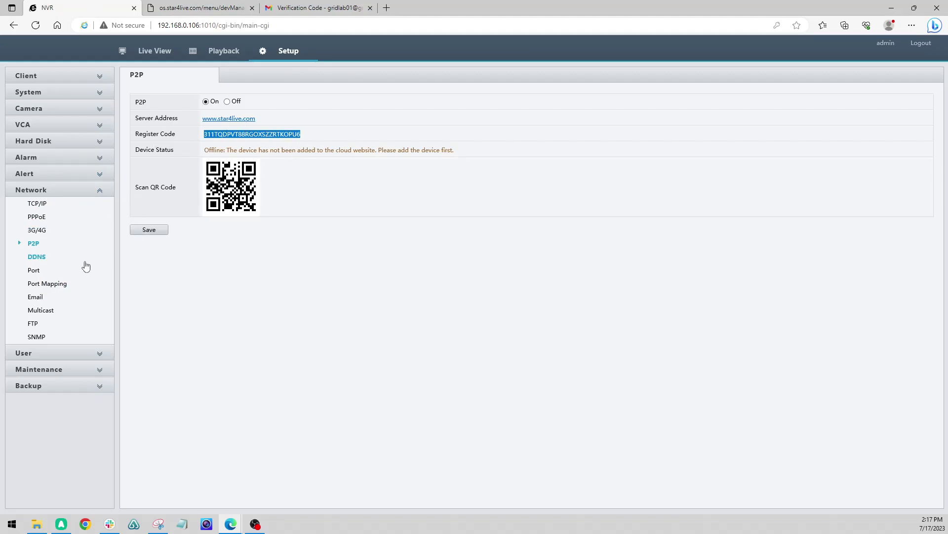
Turn Port Mapping on and save it, then check the P2P status
left_click(37, 256)
left_click(33, 244)
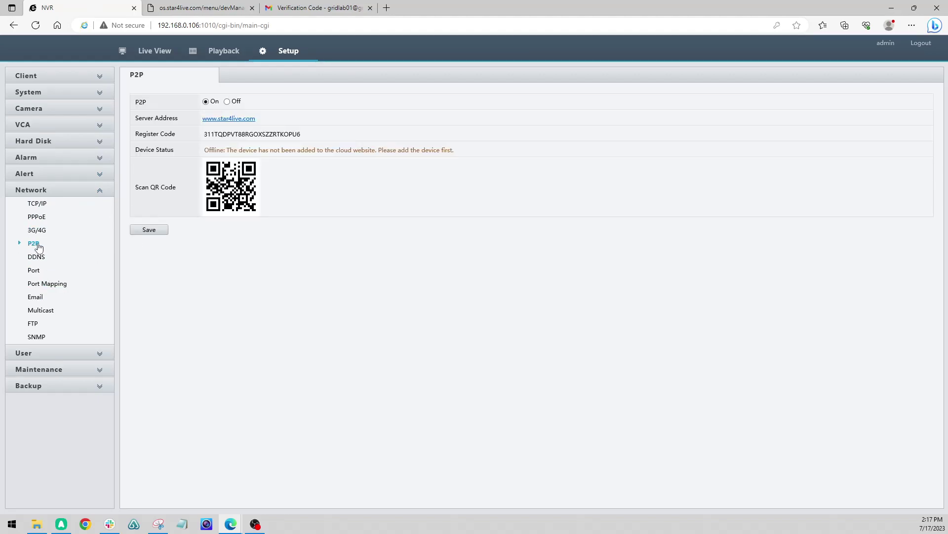
left_click(216, 10)
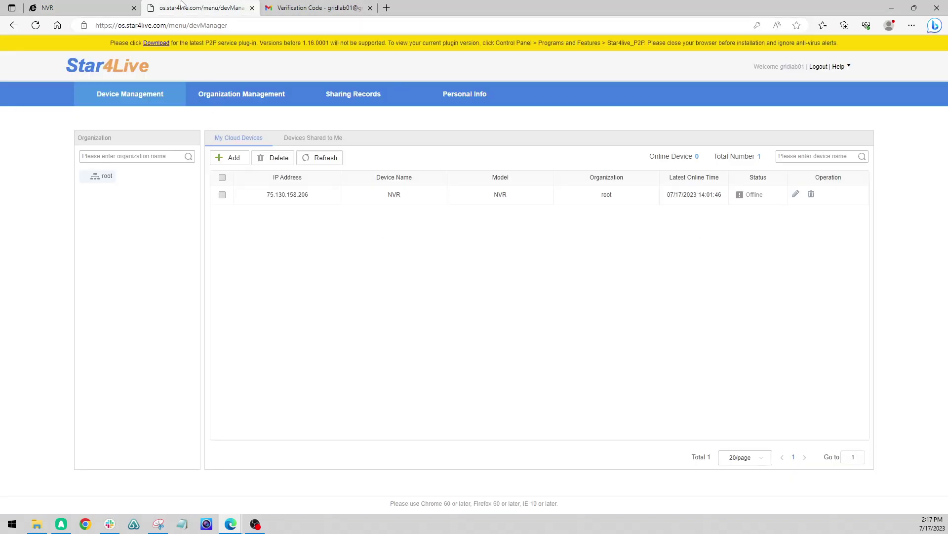
left_click(94, 8)
left_click(45, 285)
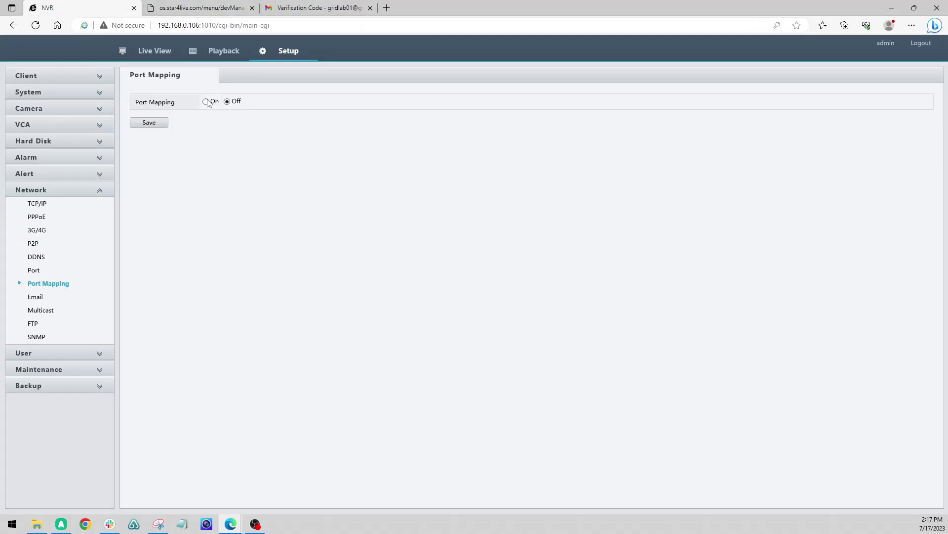
left_click(206, 102)
left_click(149, 214)
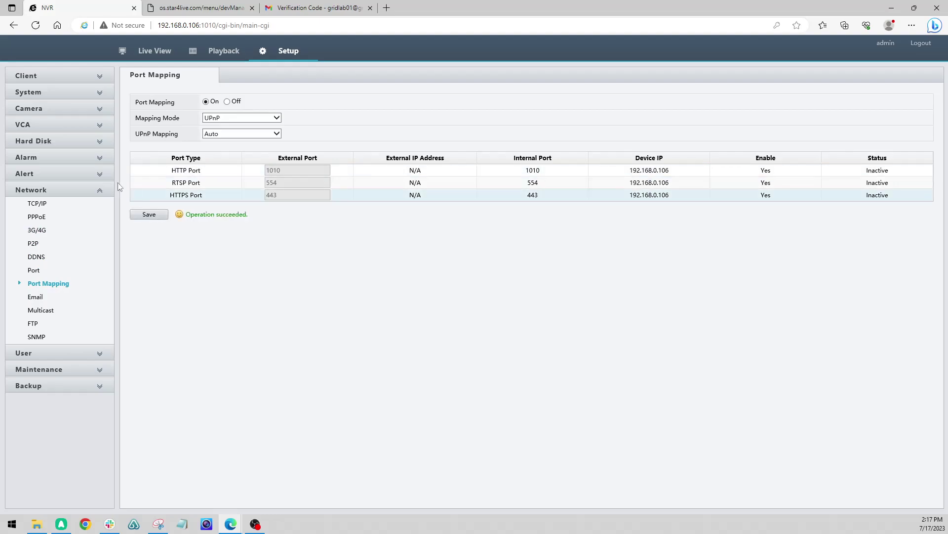
left_click(33, 251)
Turn Port Mapping back off and save, confirming P2P shows Online with device name NVR
left_click(41, 284)
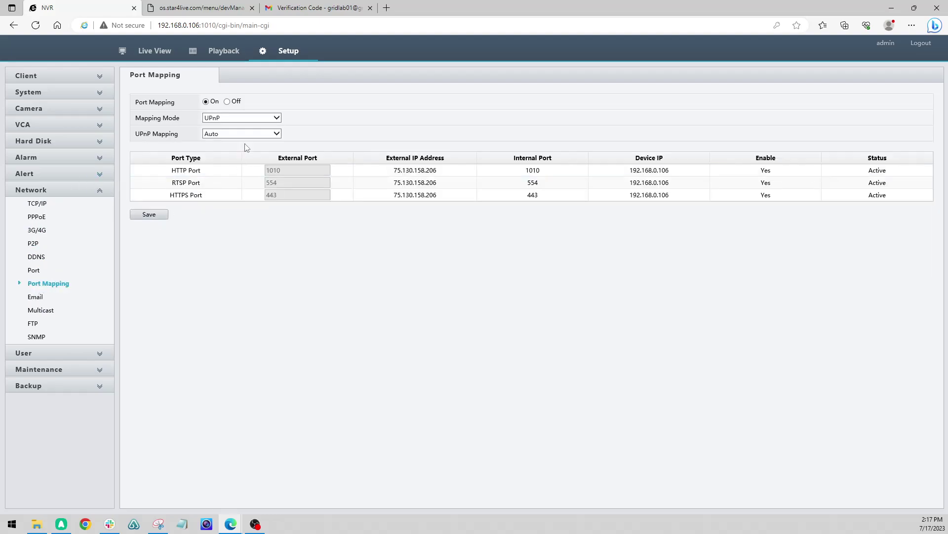
left_click(227, 102)
left_click(149, 122)
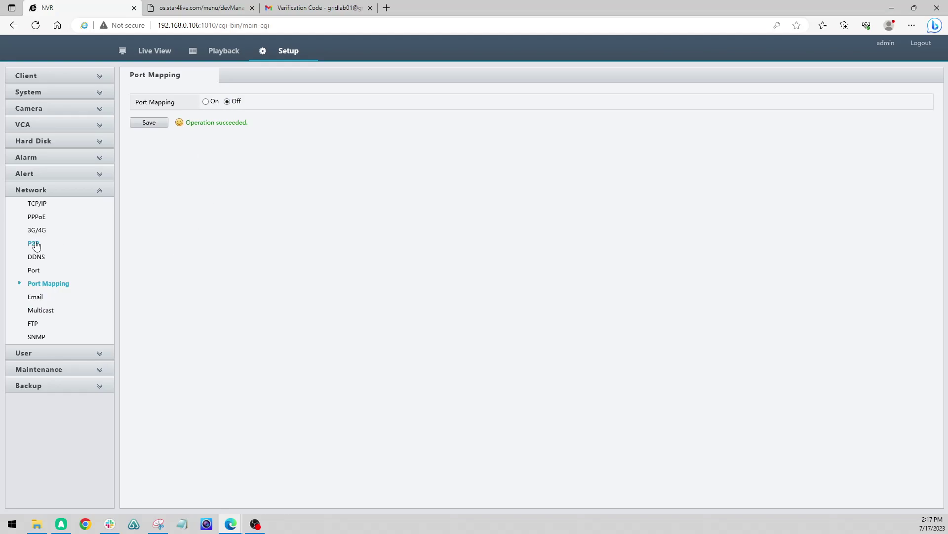
left_click(34, 244)
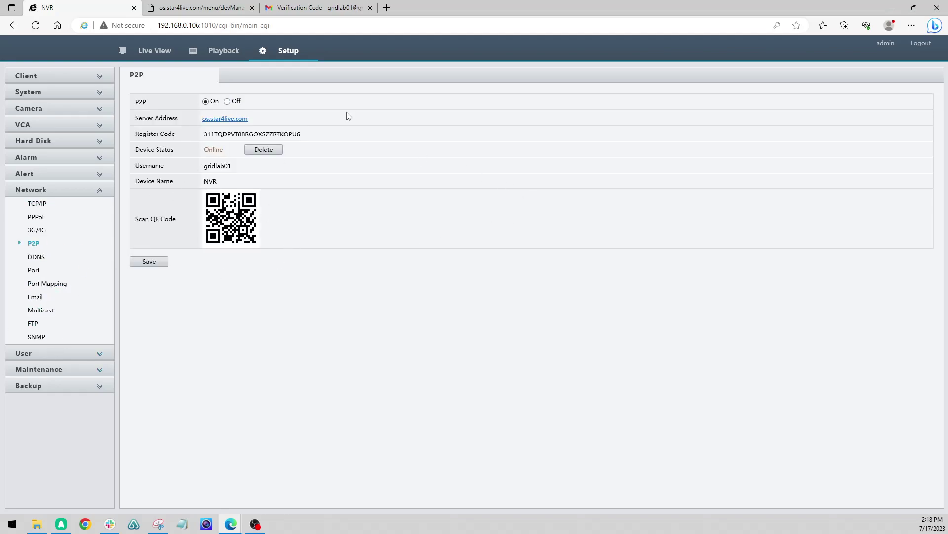
left_click(40, 284)
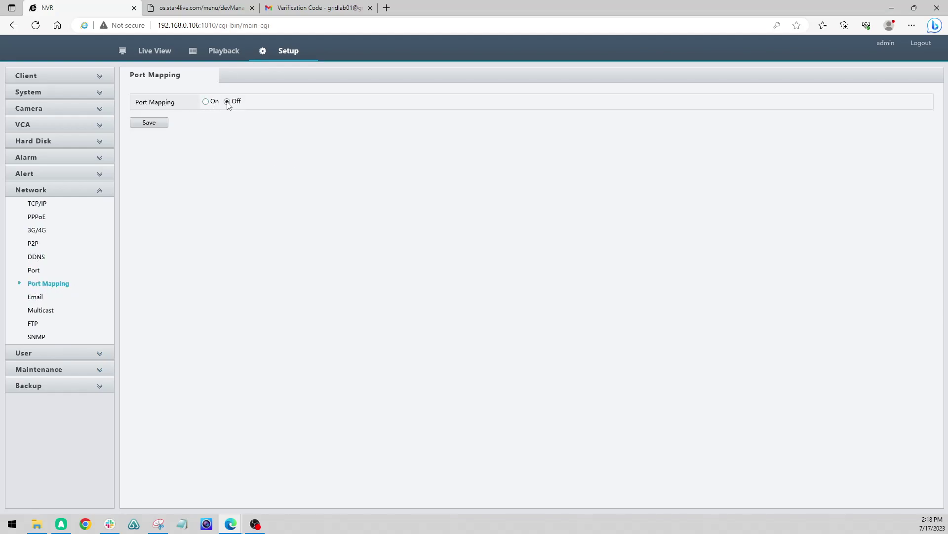
left_click(33, 245)
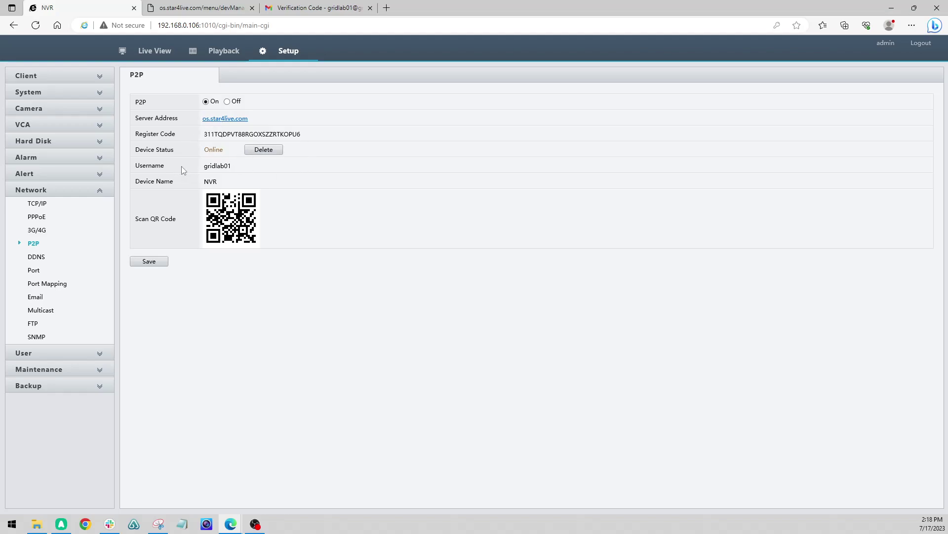
left_click_drag(210, 167, 204, 183)
left_click(376, 195)
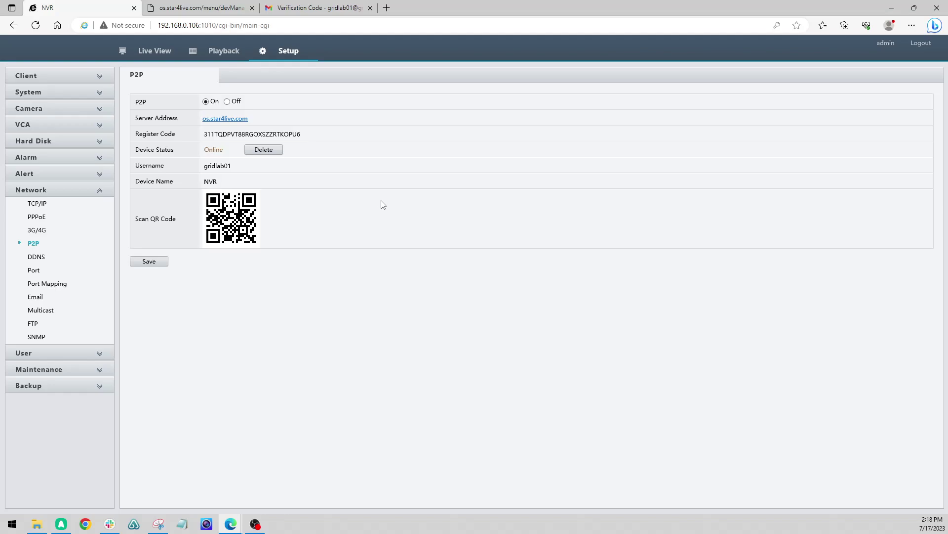
Refresh the Star4Live device list and highlight the NVR's Online(NAT) status
left_click(208, 8)
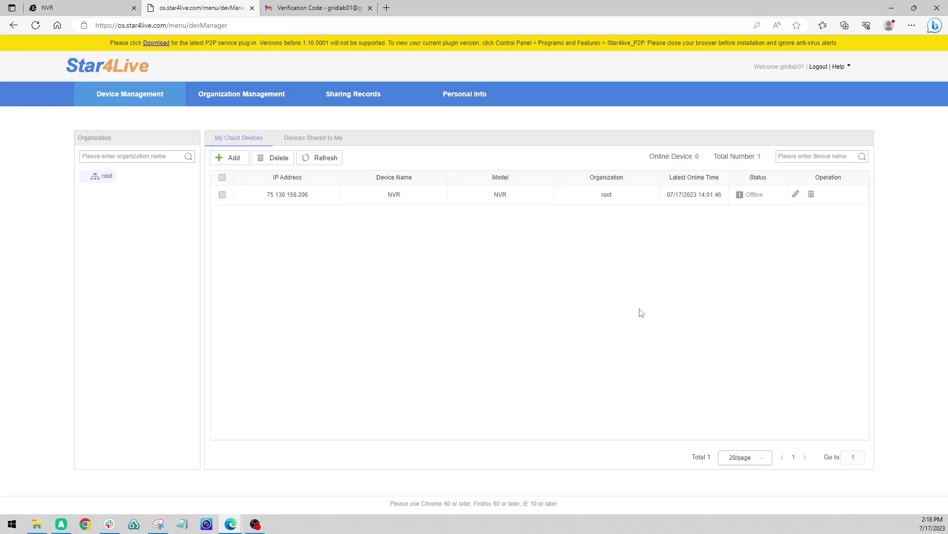
left_click(316, 159)
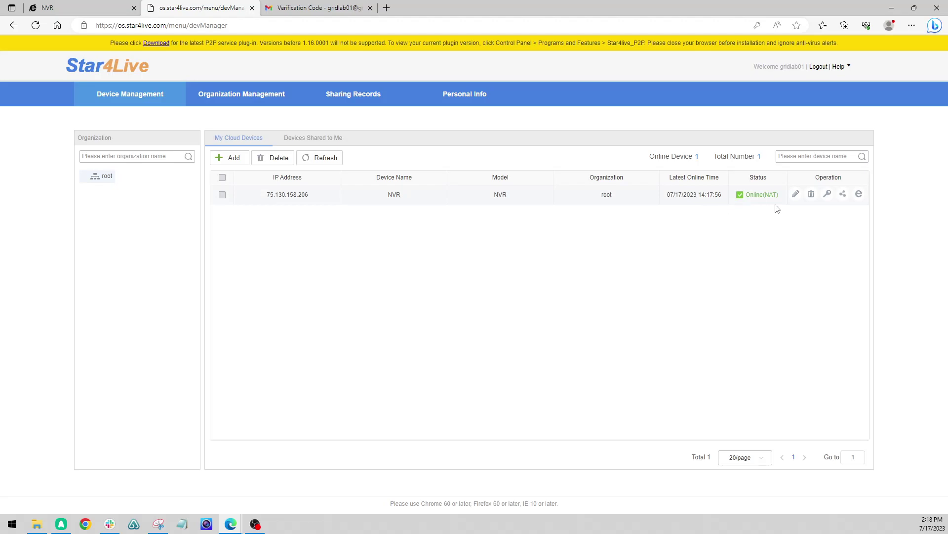
left_click_drag(779, 196, 743, 197)
Start sharing the NVR and enter the recipient's e-mail address in Share To
left_click(843, 193)
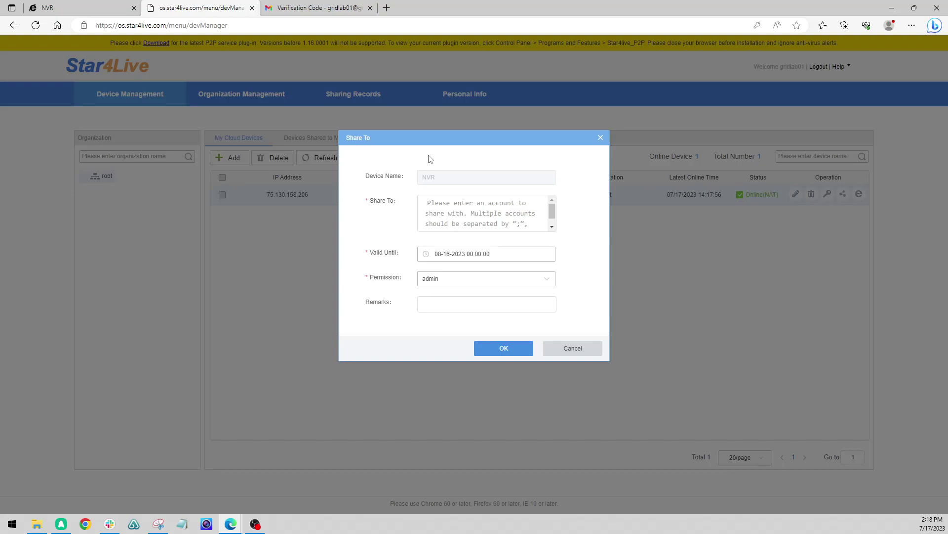
left_click(447, 198)
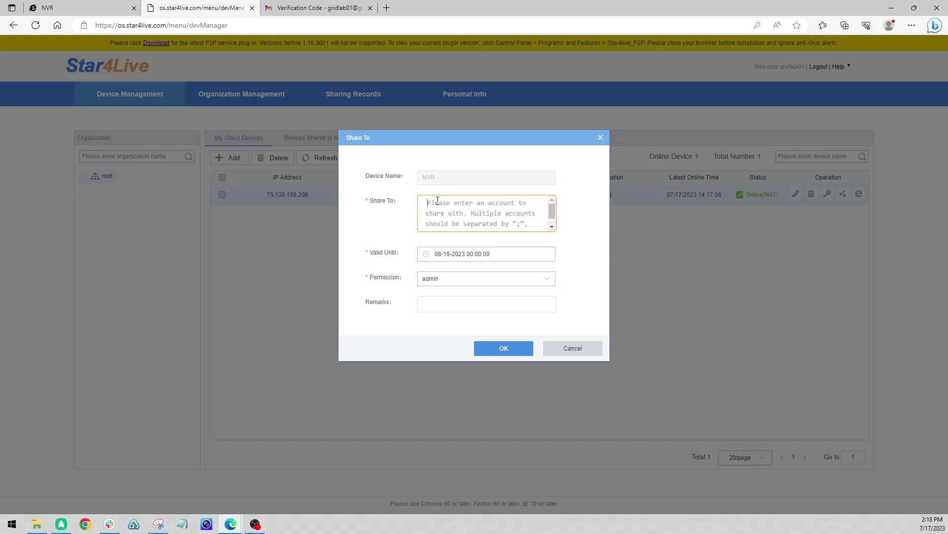
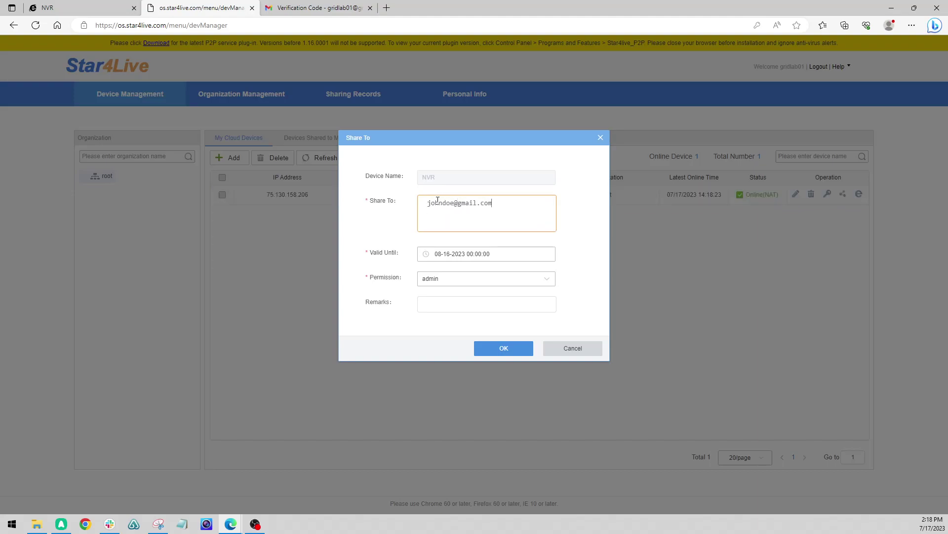
left_click_drag(517, 209, 427, 203)
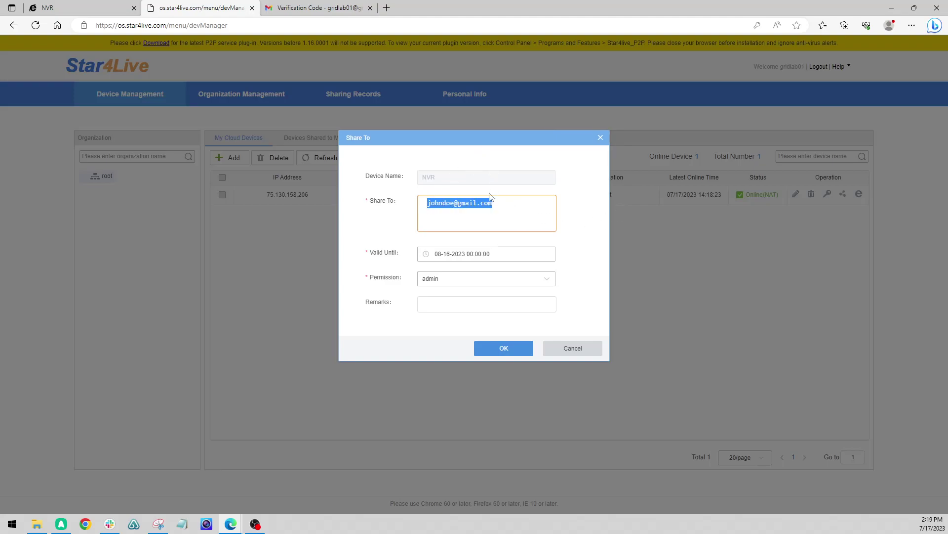
left_click(497, 210)
left_click_drag(499, 203, 423, 207)
left_click(505, 208)
left_click_drag(429, 203, 427, 211)
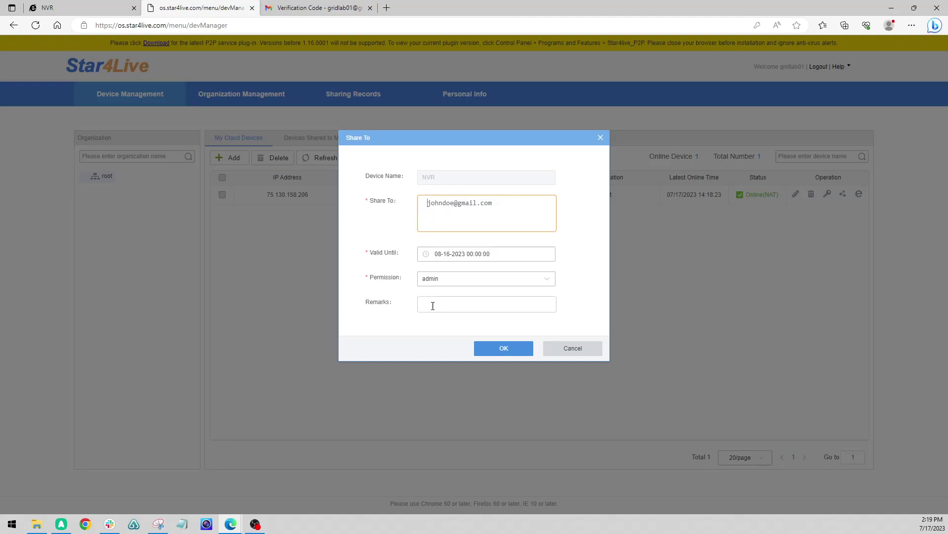
Keep the share valid until 08-16-2023 with admin permission and begin the remark
left_click(470, 260)
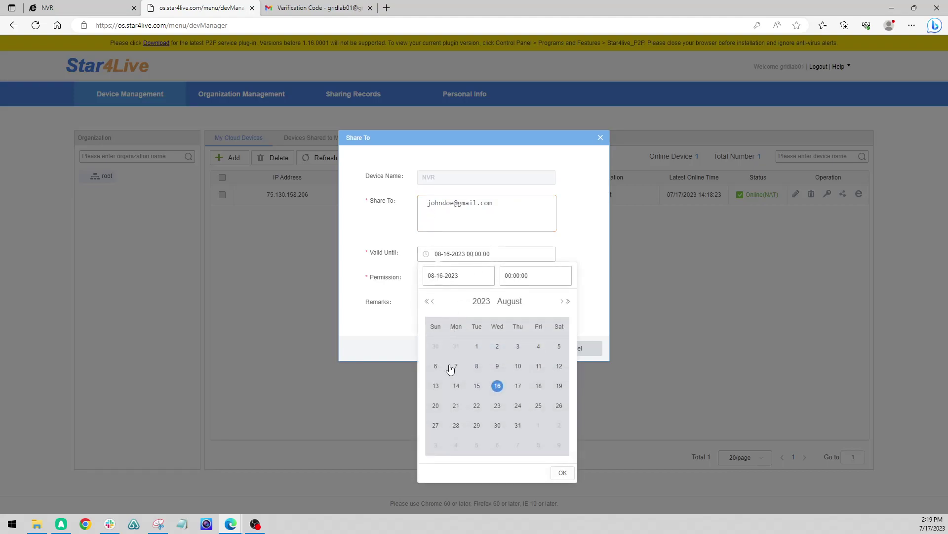
left_click(607, 196)
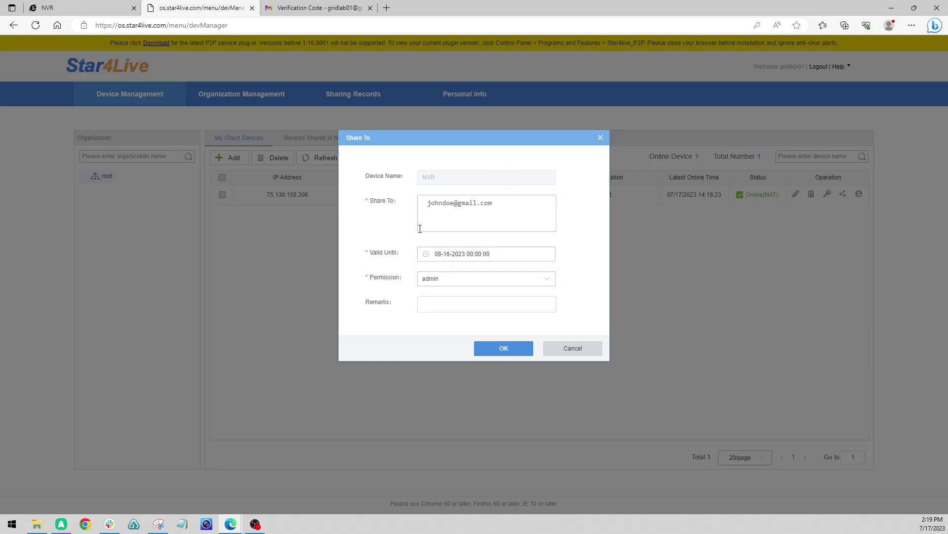
left_click(448, 306)
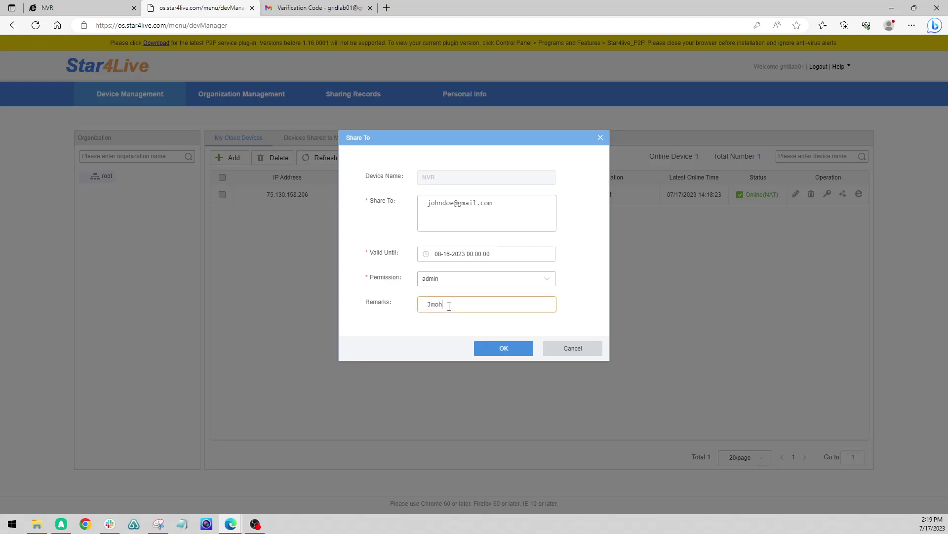